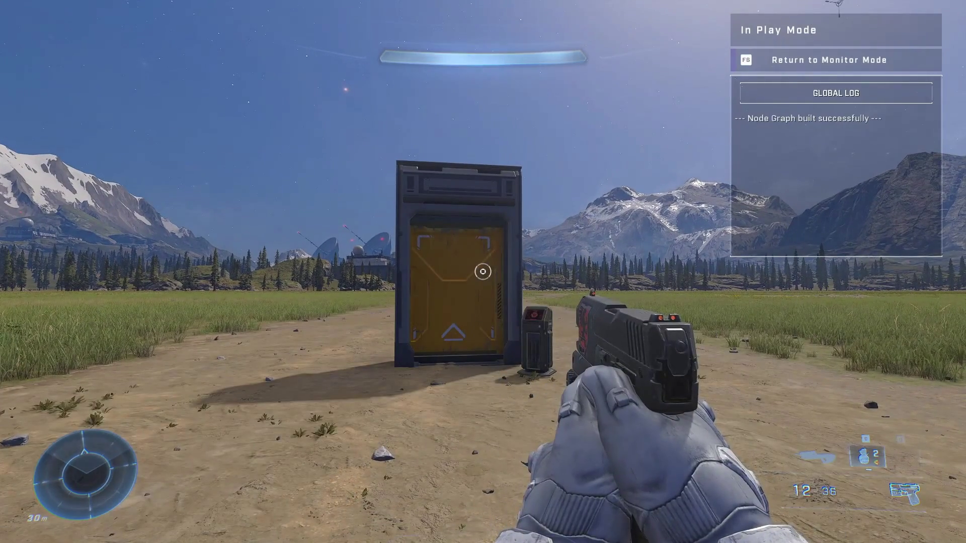
Step: Test the door in play mode by activating the console beside it, and return to monitor mode
key(w)
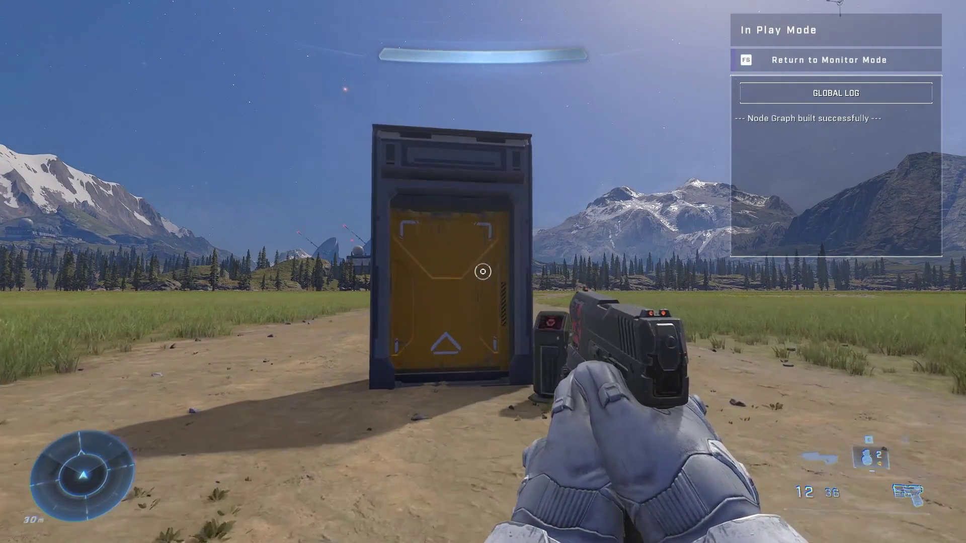
key(w)
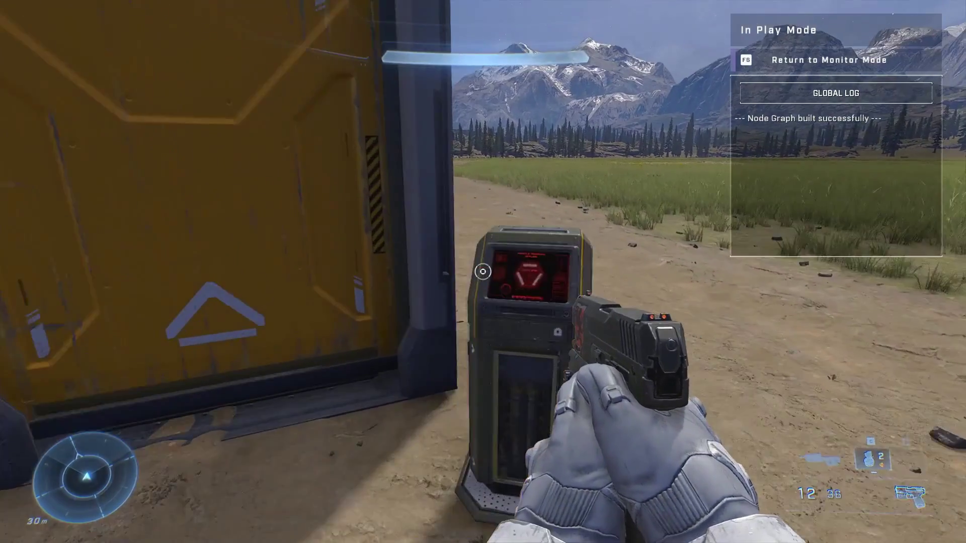
key(e)
key(s)
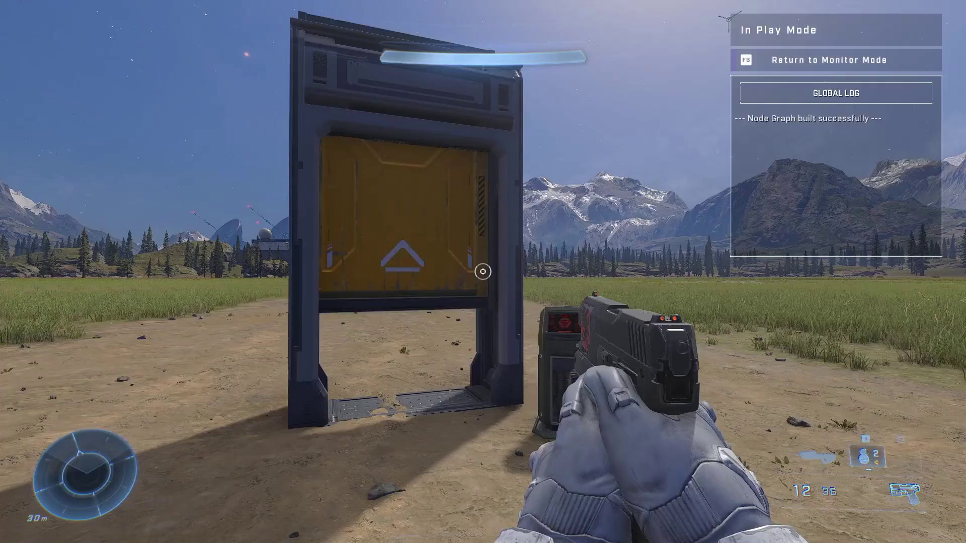
key(F6)
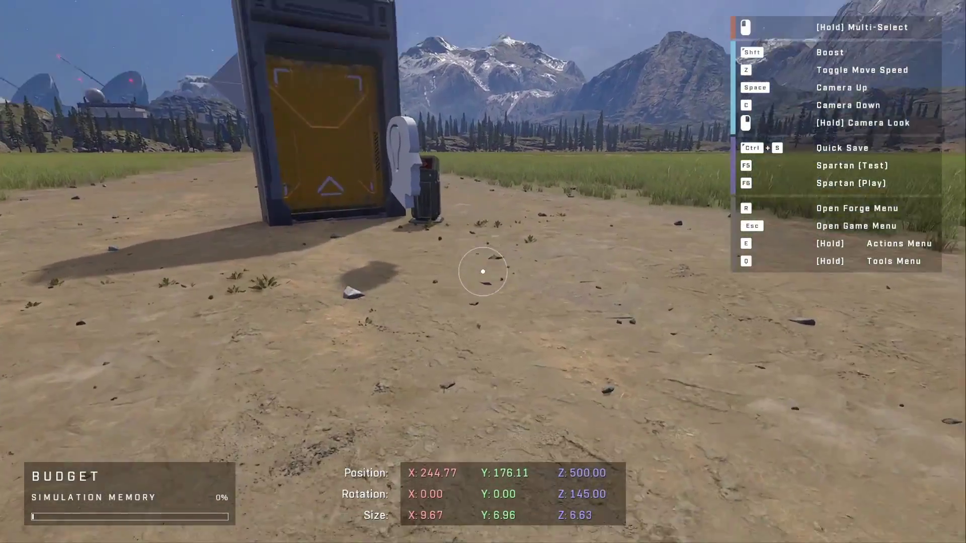
Step: Delete the existing Script Brain floating near the switch console
key(a)
key(space)
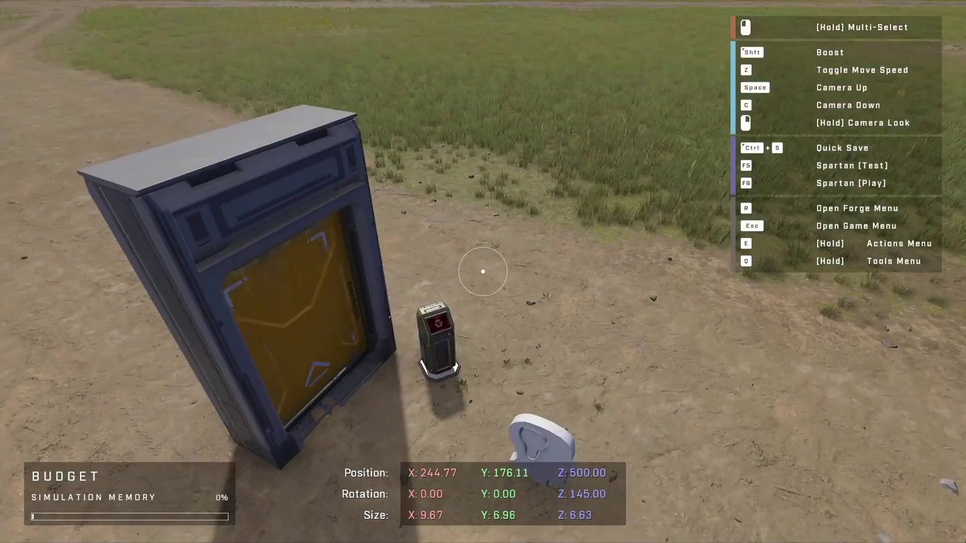
right_drag(483, 271, 483, 312)
key(s)
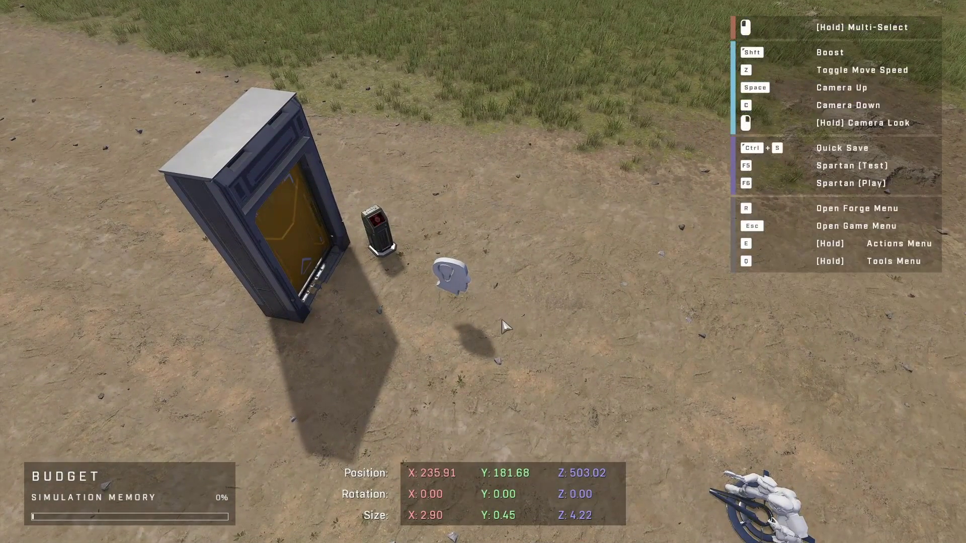
click(453, 274)
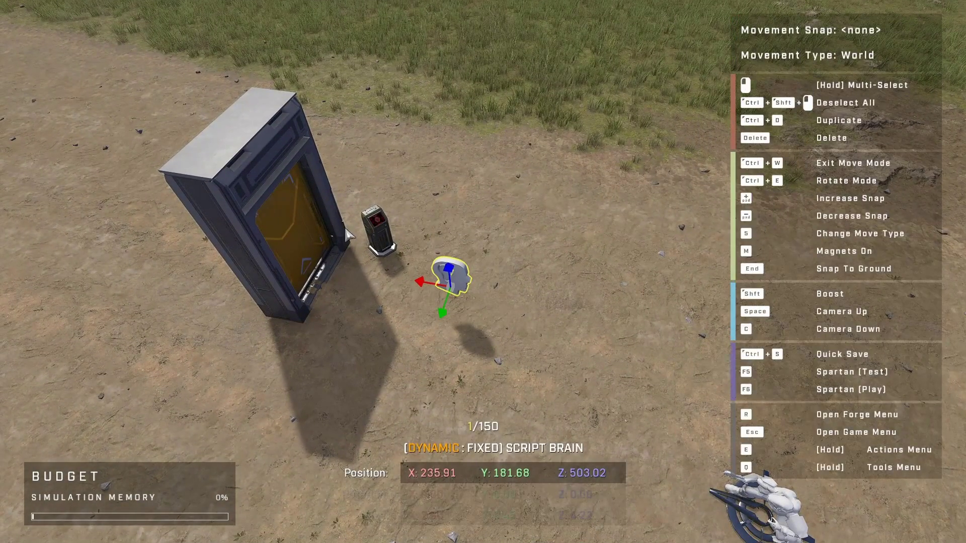
key(Delete)
Step: Select the yellow UNSC heavy door panel together with the scriptable switch console
key(w)
right_drag(420, 243, 468, 264)
key(w)
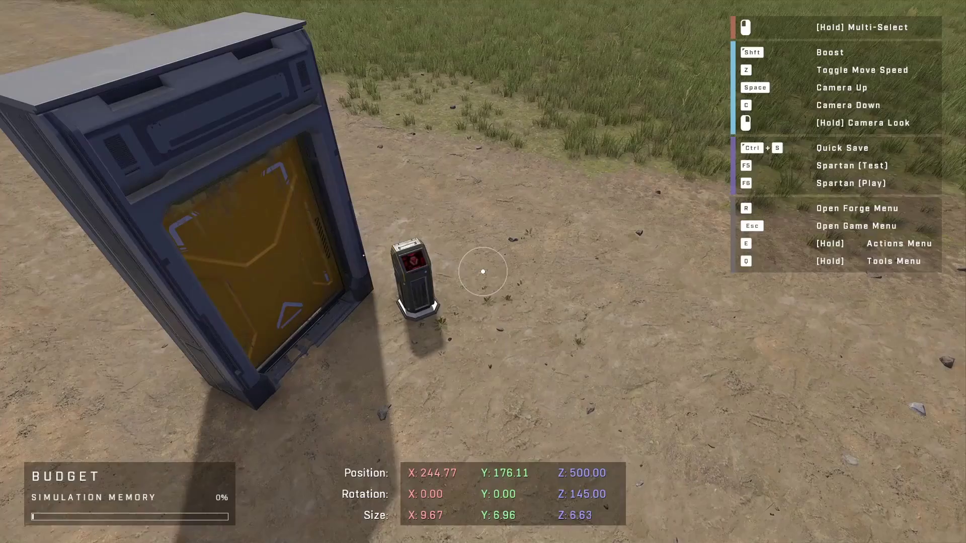
key(w)
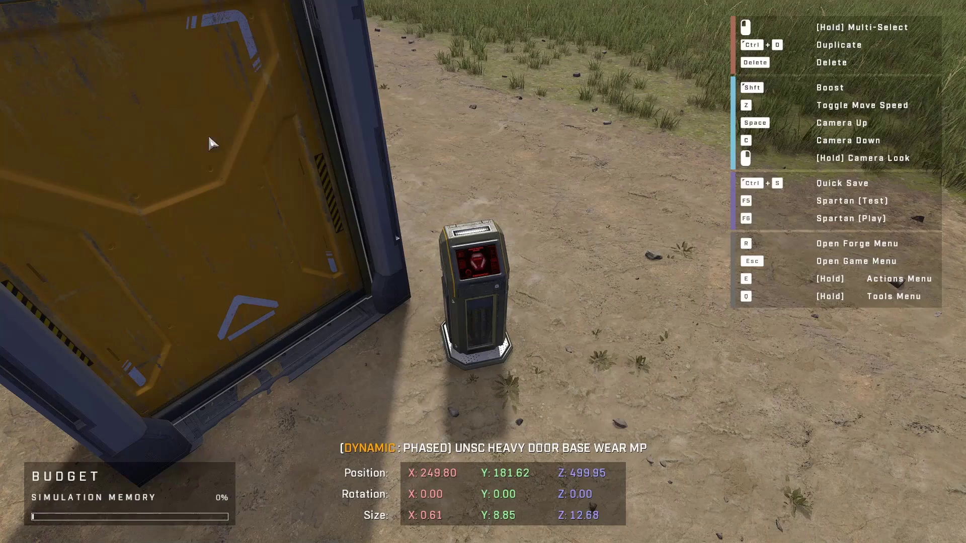
right_drag(292, 242, 483, 271)
key(s)
key(w)
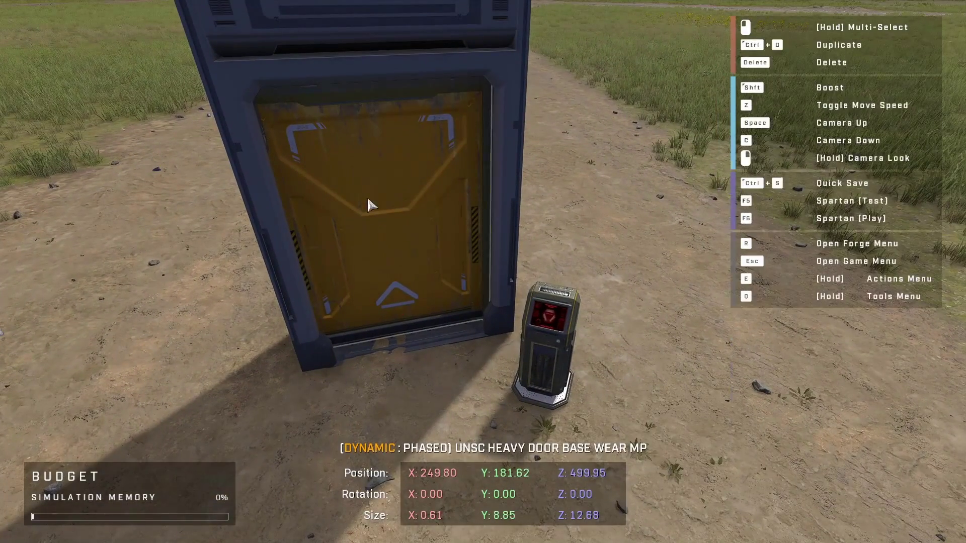
click(400, 206)
right_drag(401, 204, 482, 271)
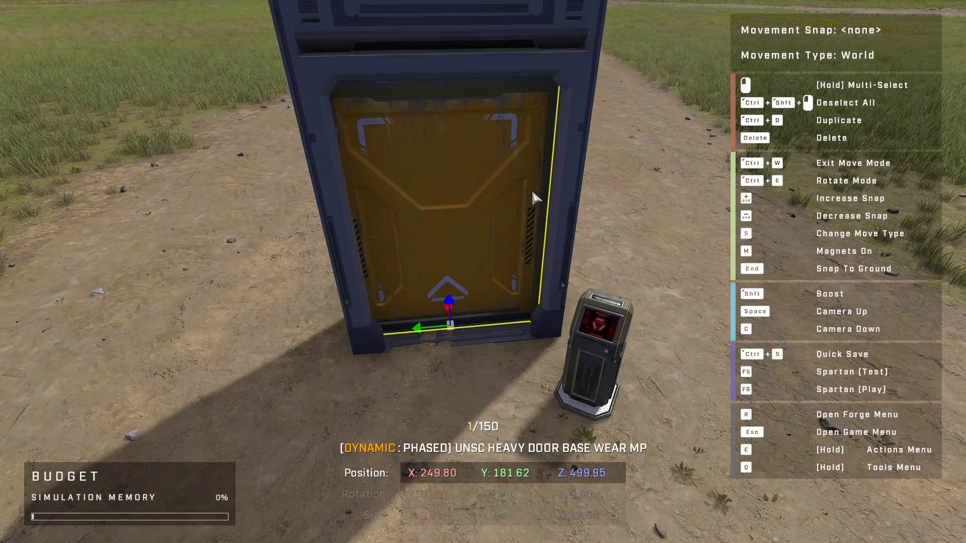
right_drag(532, 191, 482, 272)
key(s)
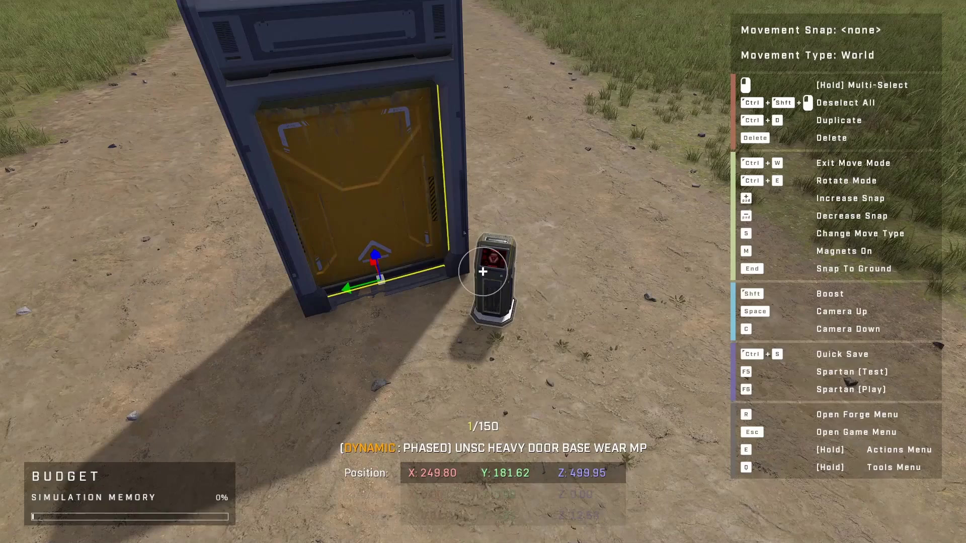
click(500, 265)
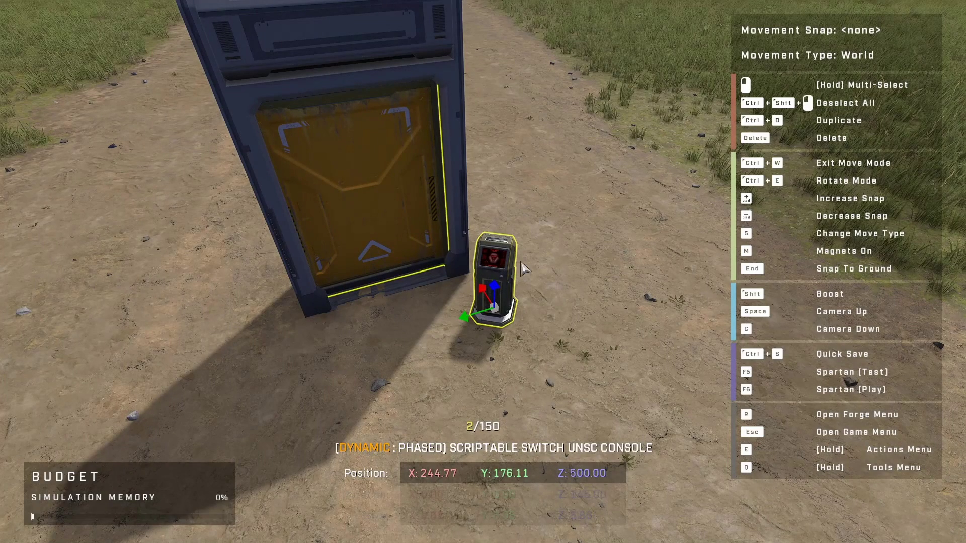
Step: Select only the heavy door and examine the object mode and physics in its object properties
click(364, 169)
key(r)
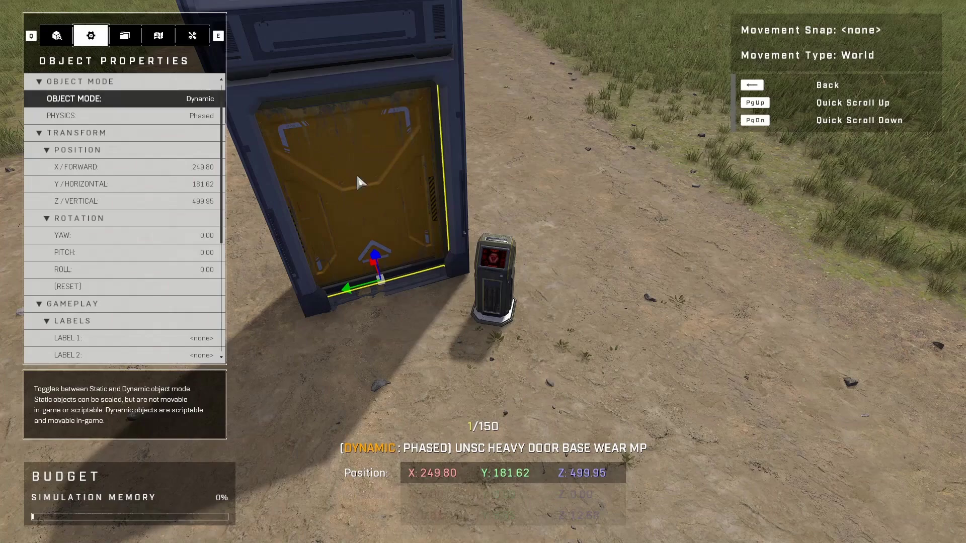
key(BackSpace)
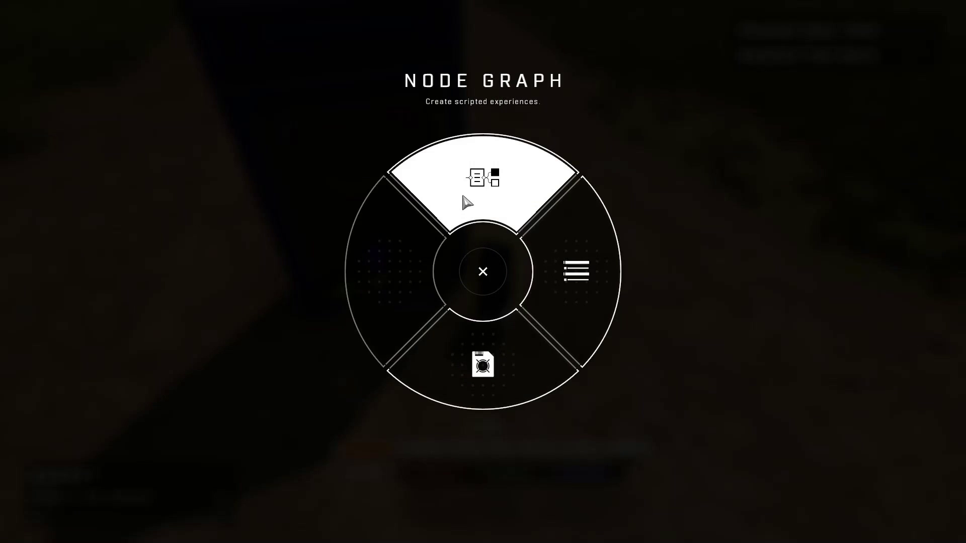
Step: Add object references for the heavy door and the switch console to the node graph, placing the console reference above the door reference
click(462, 196)
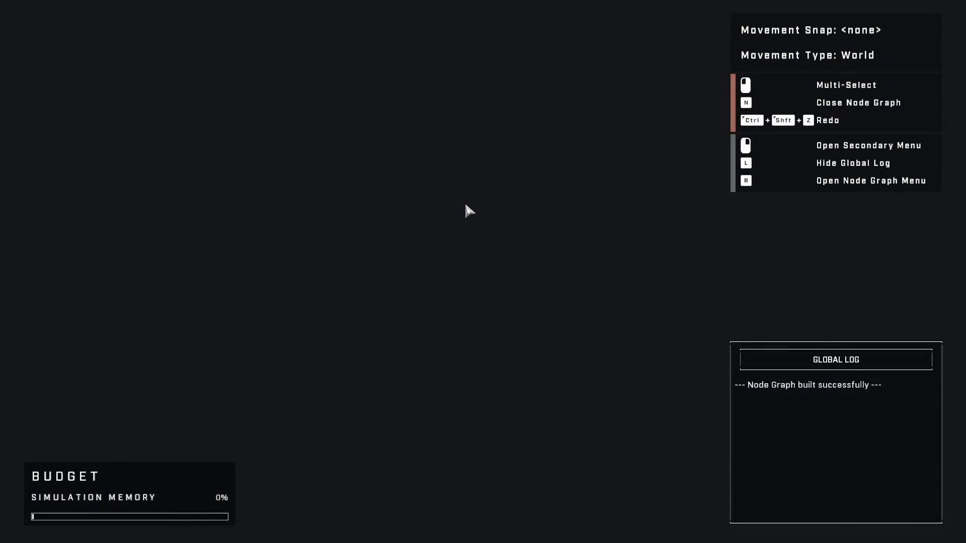
right_click(391, 285)
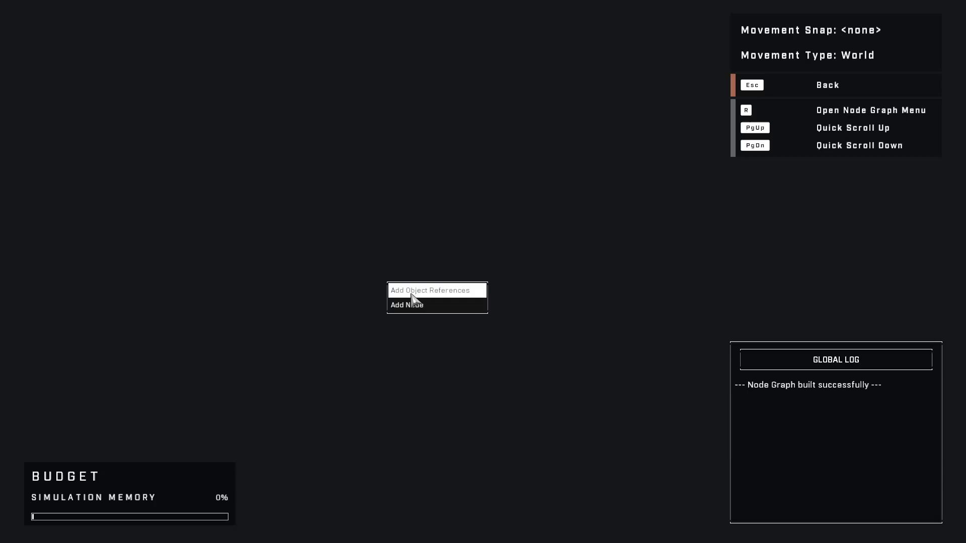
click(418, 290)
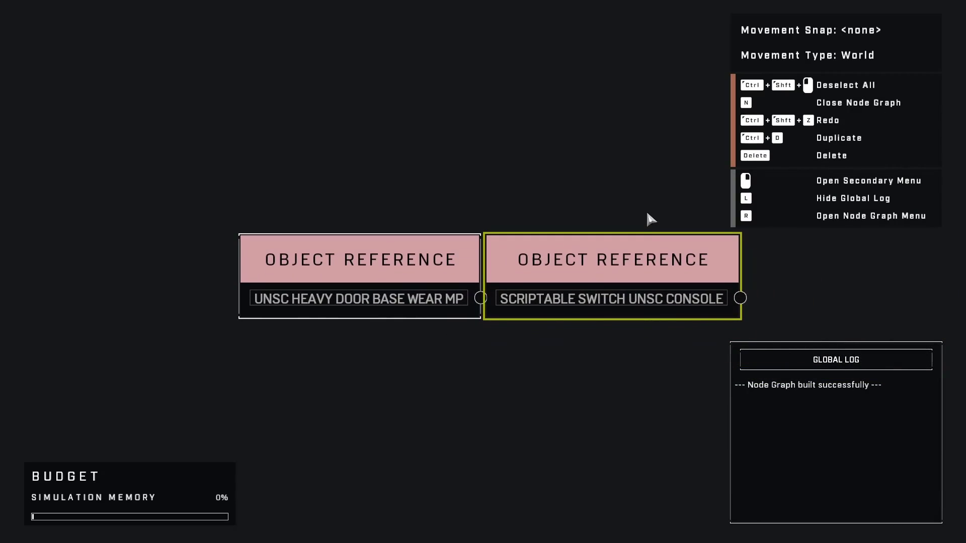
scroll(423, 264, down, 2)
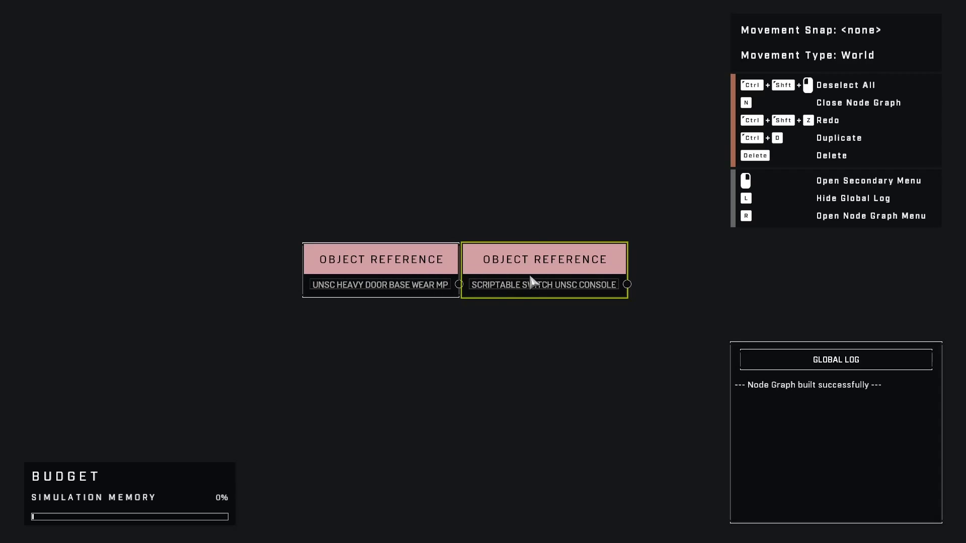
drag(531, 281, 370, 147)
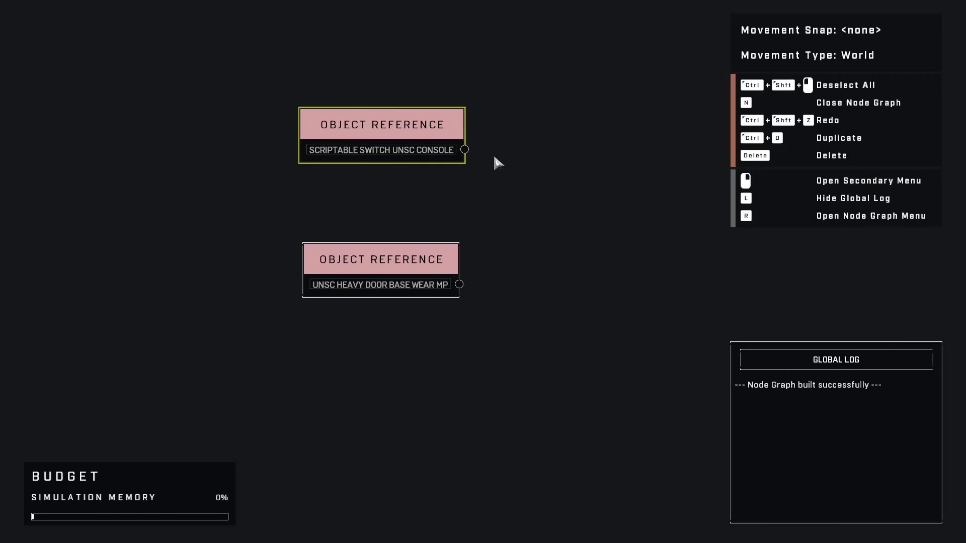
scroll(485, 172, down, 1)
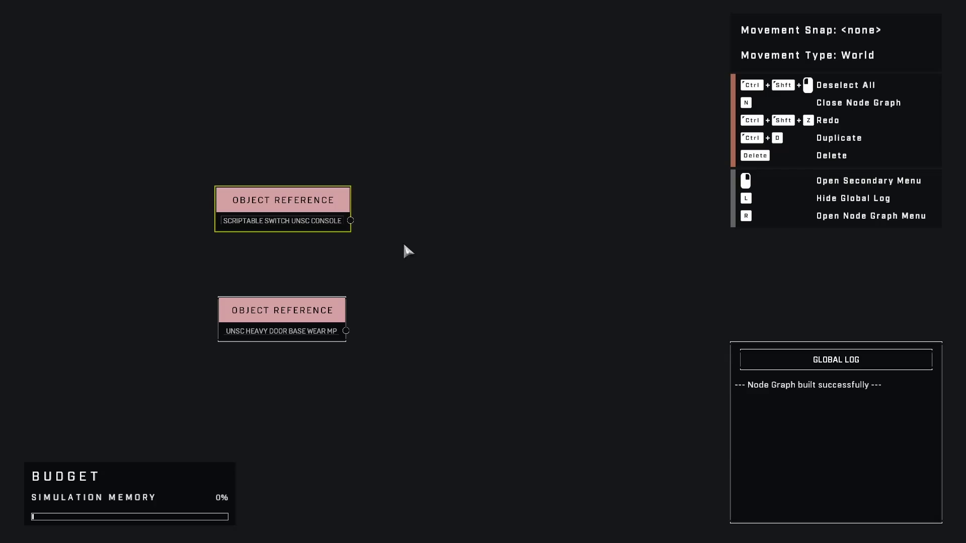
Step: Add an On Object Interacted event node and connect the switch console reference to its Object input
click(351, 220)
drag(425, 230, 444, 237)
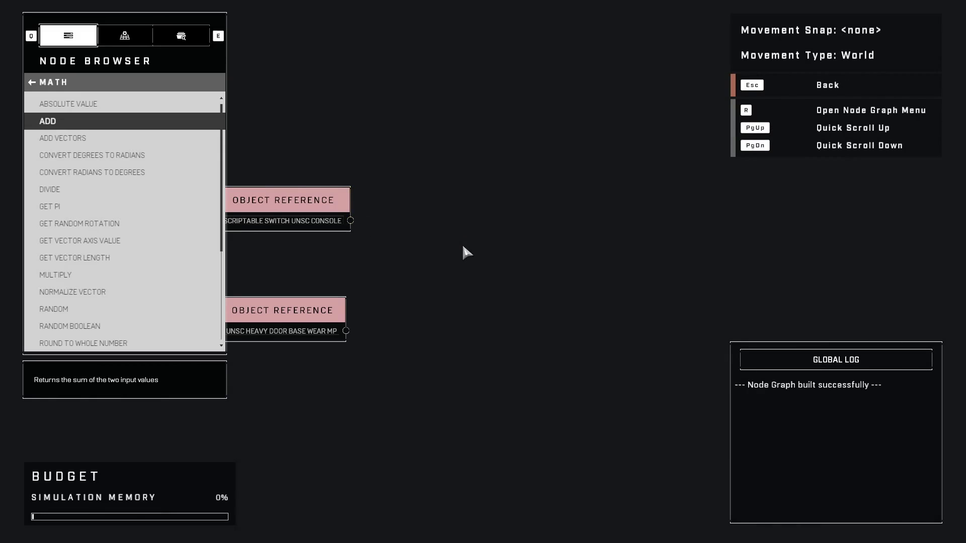
click(33, 82)
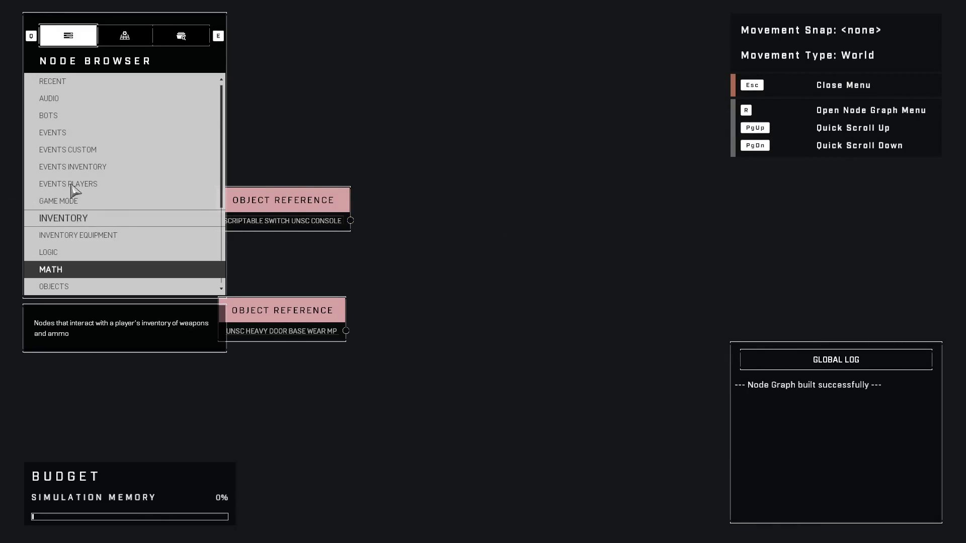
click(75, 149)
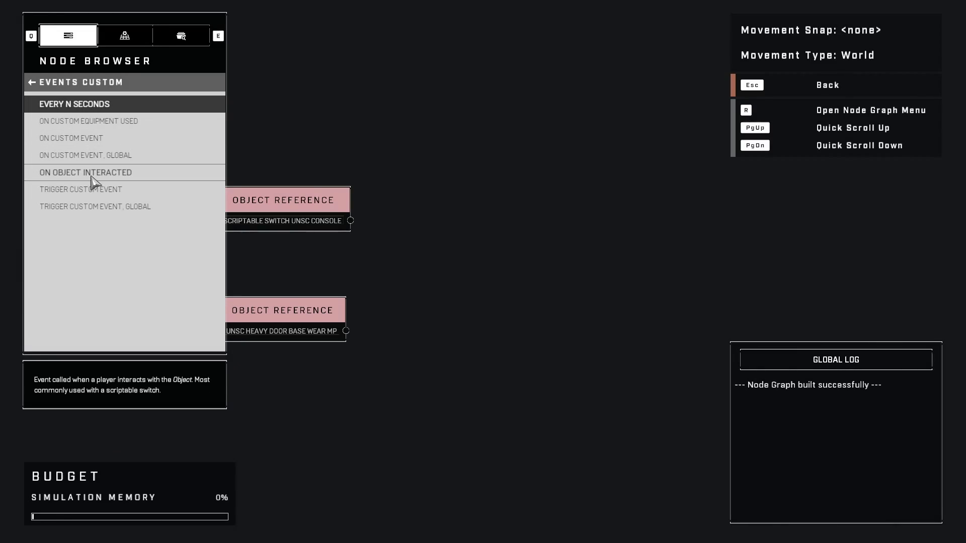
click(91, 177)
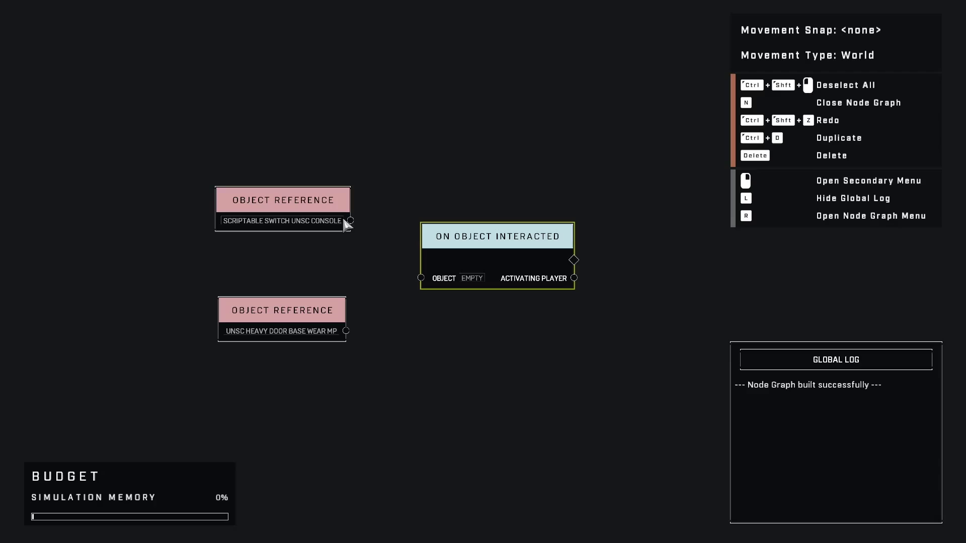
drag(351, 220, 420, 278)
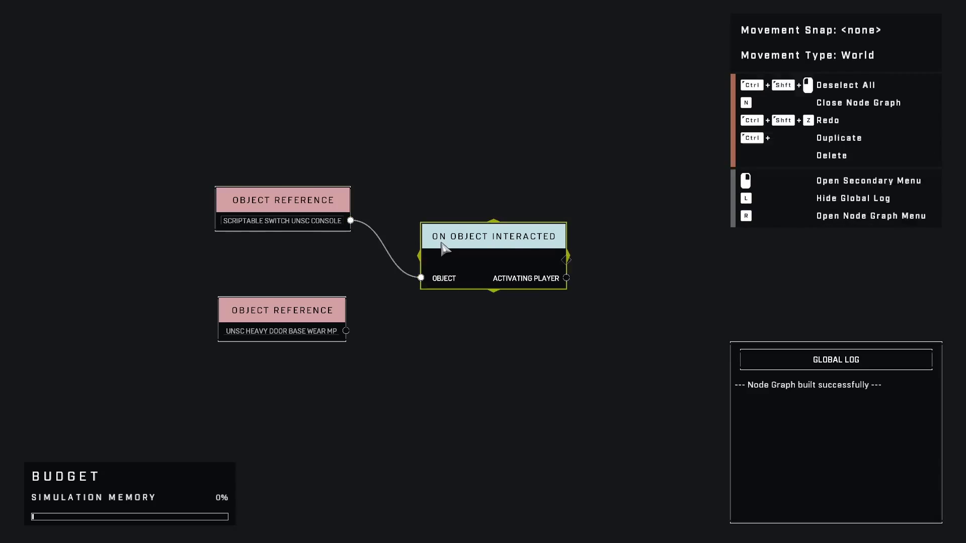
drag(442, 243, 400, 187)
Step: Add a Translate Object To Point node and connect On Object Interacted's execution output to it
middle_drag(603, 203, 370, 215)
right_click(369, 214)
click(403, 233)
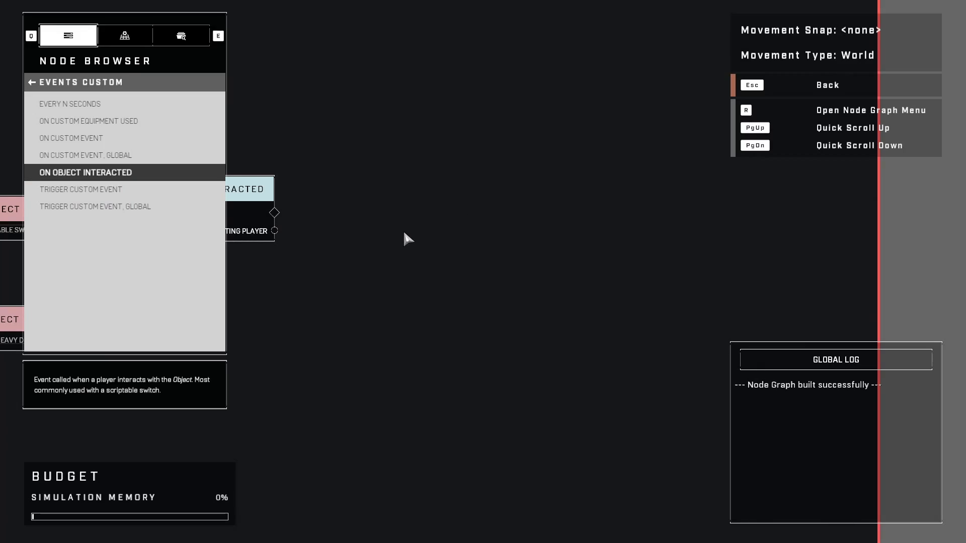
click(31, 89)
scroll(84, 236, down, 5)
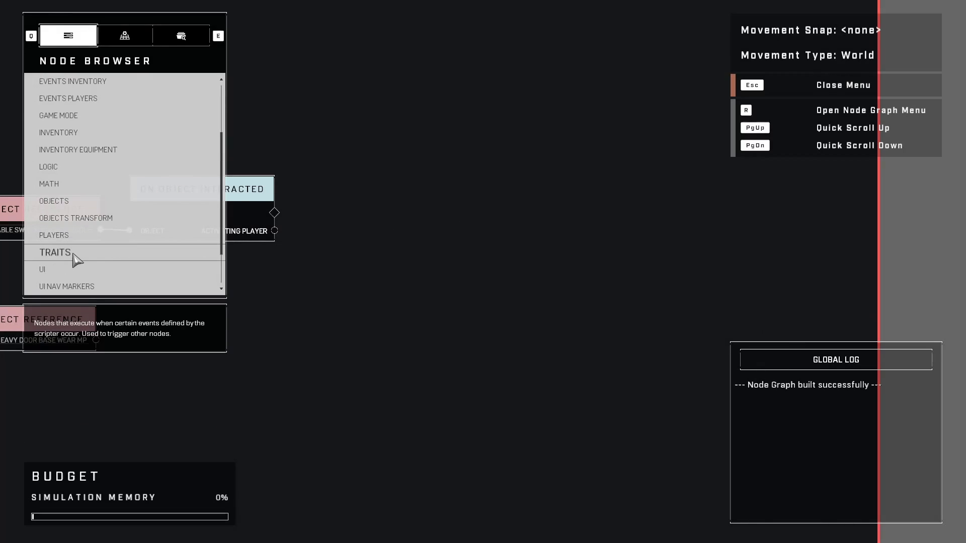
click(78, 221)
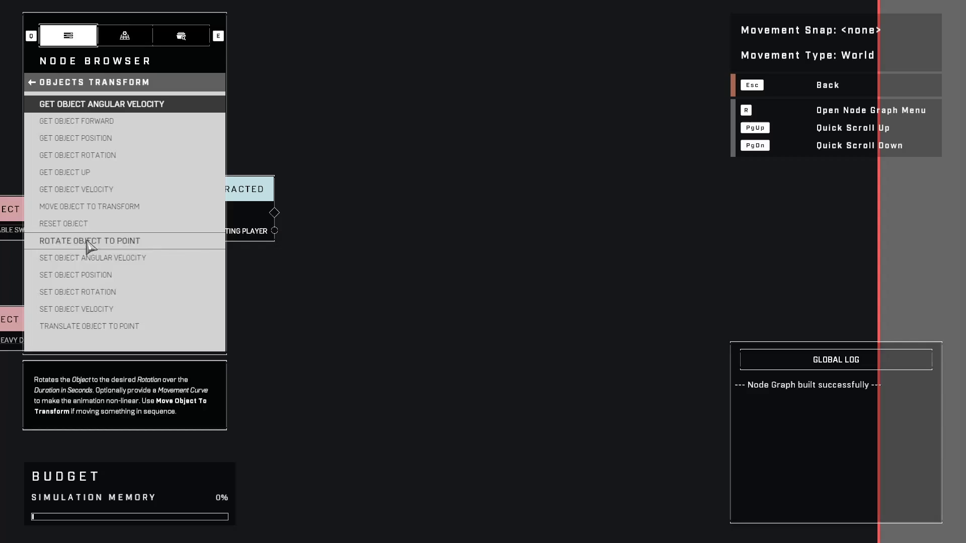
click(128, 330)
drag(275, 213, 401, 217)
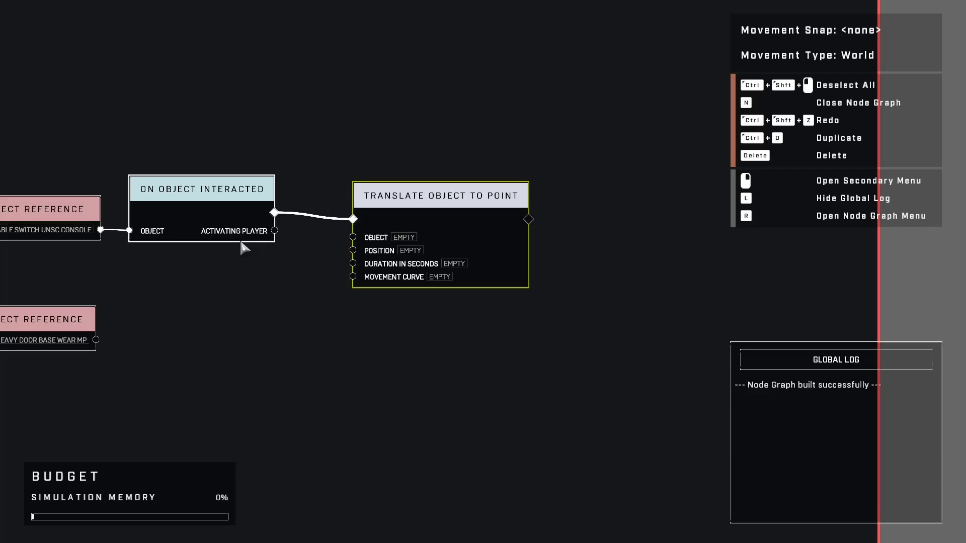
drag(367, 224, 373, 192)
Step: Add a Get Object Position node beside the heavy door reference and connect the door reference to its Object input
middle_drag(75, 324, 206, 315)
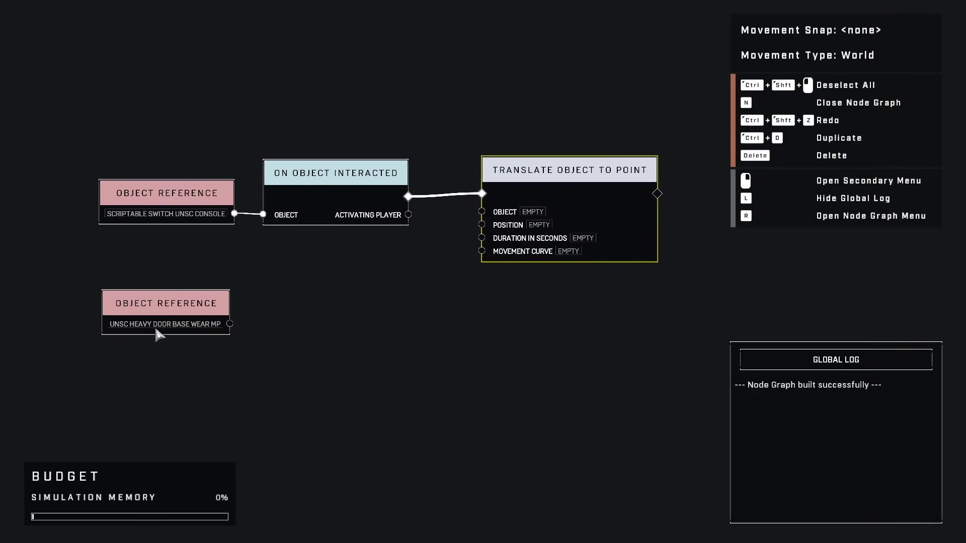
mouse_move(219, 316)
mouse_down()
mouse_move(193, 317)
mouse_move(213, 322)
mouse_up()
right_click(236, 319)
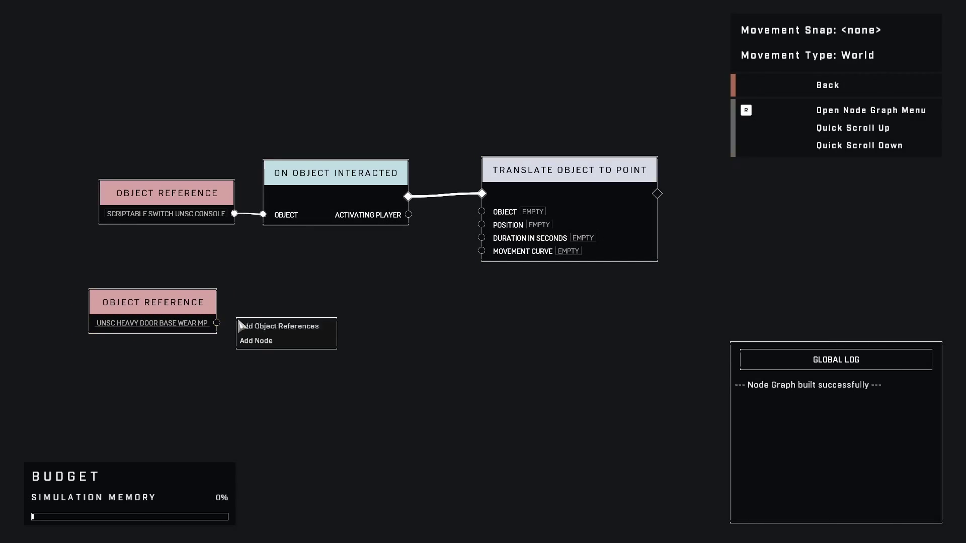
click(263, 340)
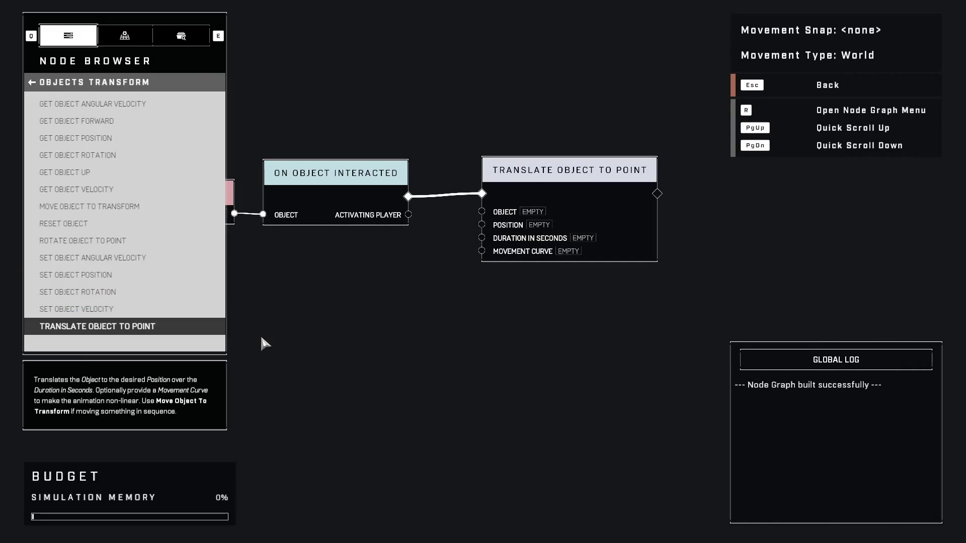
click(79, 143)
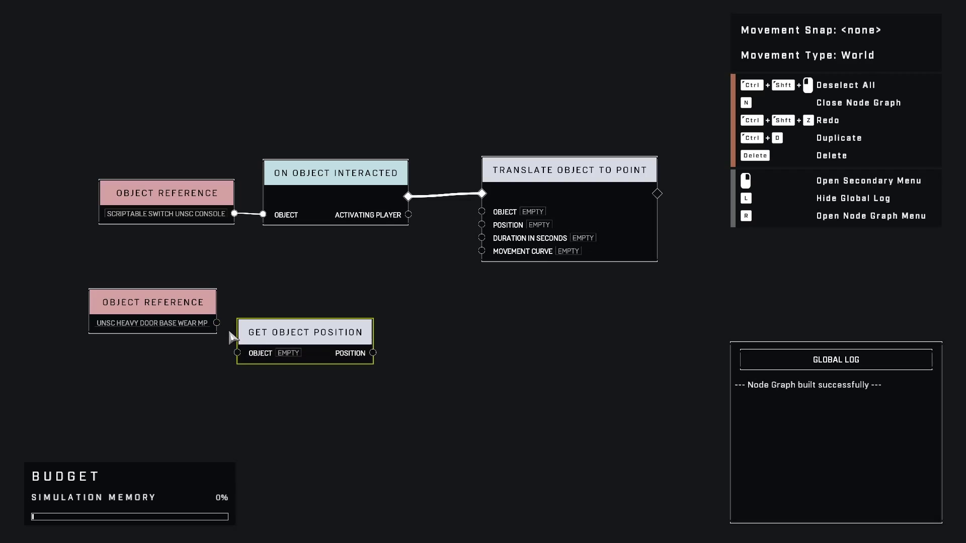
click(216, 322)
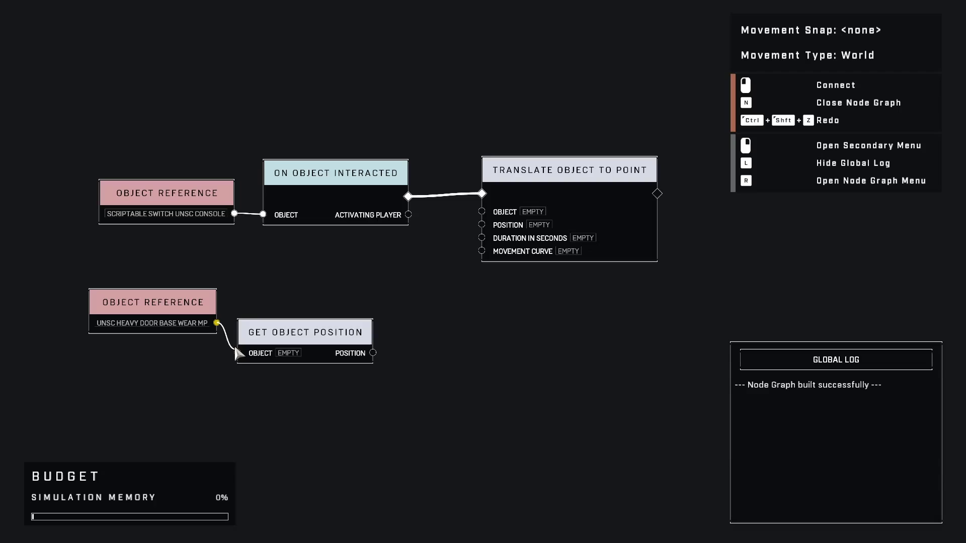
click(237, 352)
Step: Line up Get Object Position with the heavy door reference and move Translate Object To Point farther right to make room
drag(246, 352, 250, 316)
drag(161, 304, 123, 304)
drag(270, 301, 232, 303)
drag(571, 161, 715, 143)
Step: Add a Get Vector Axis Value node after Get Object Position and connect the Position output to its Vector input
right_click(371, 323)
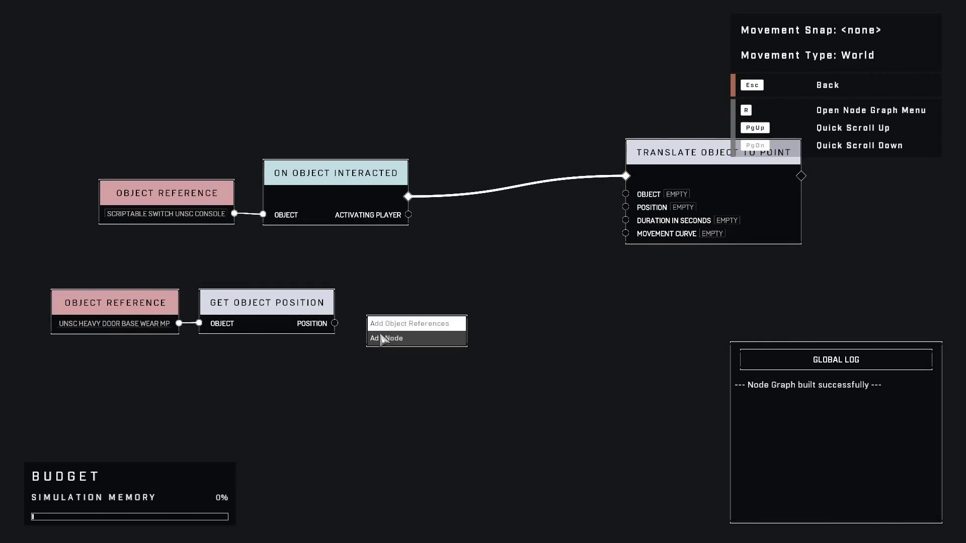
click(379, 337)
click(33, 83)
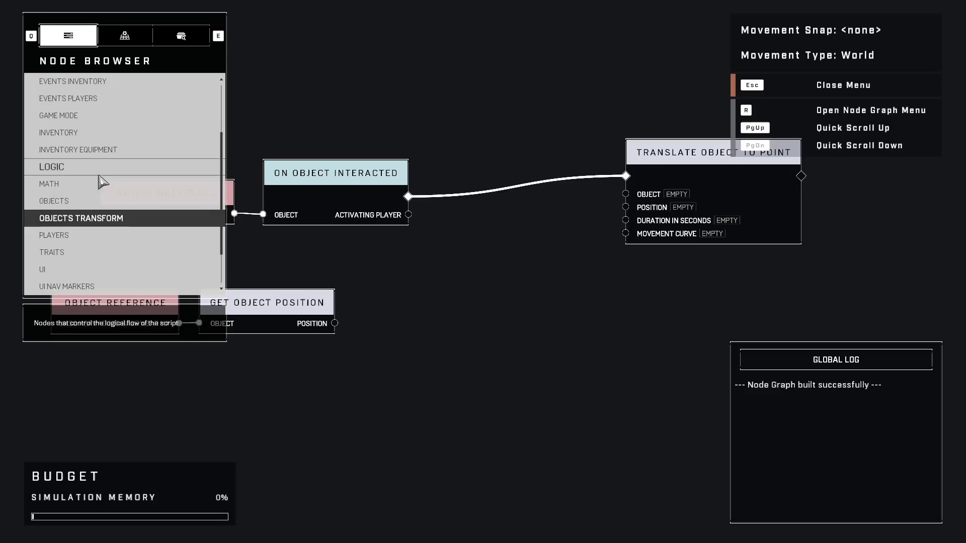
click(96, 183)
scroll(100, 275, down, 1)
scroll(103, 280, down, 1)
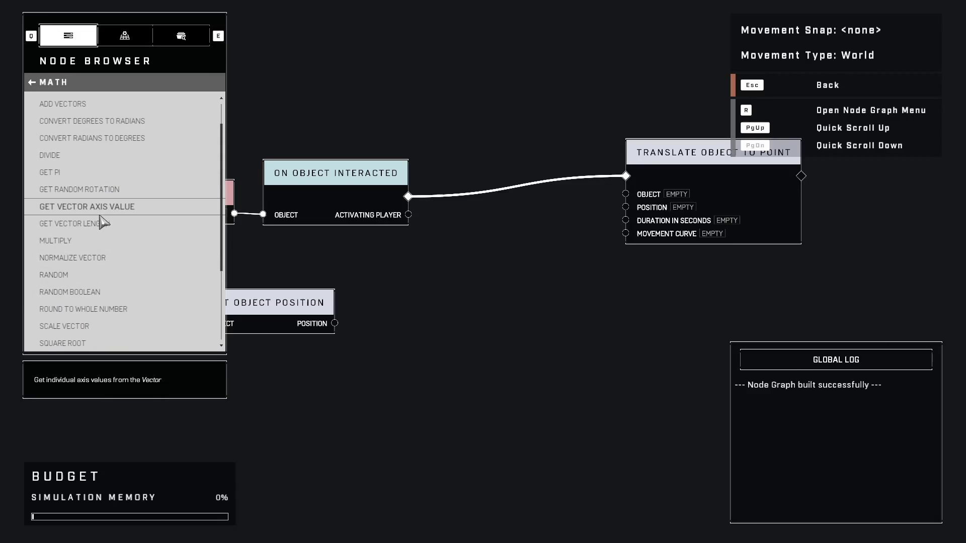
click(113, 208)
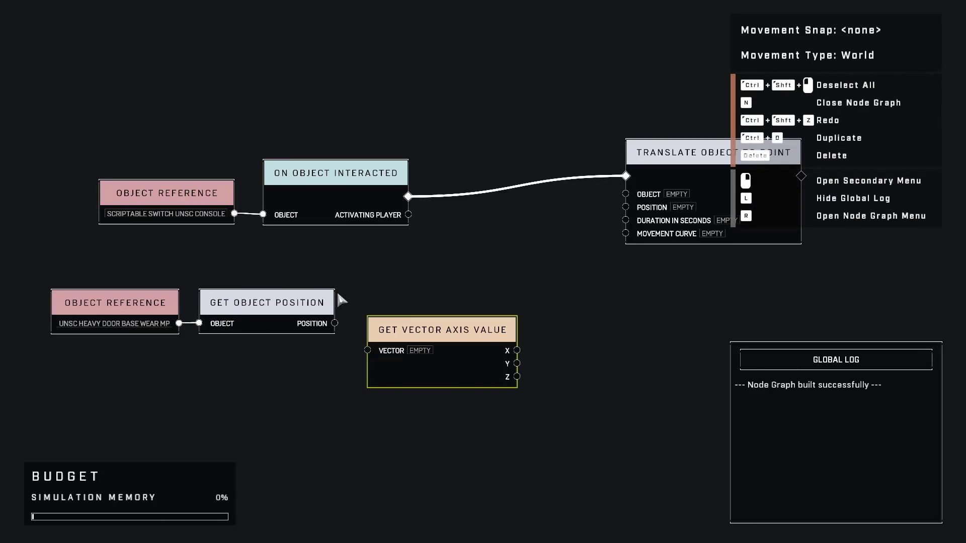
drag(384, 332, 378, 309)
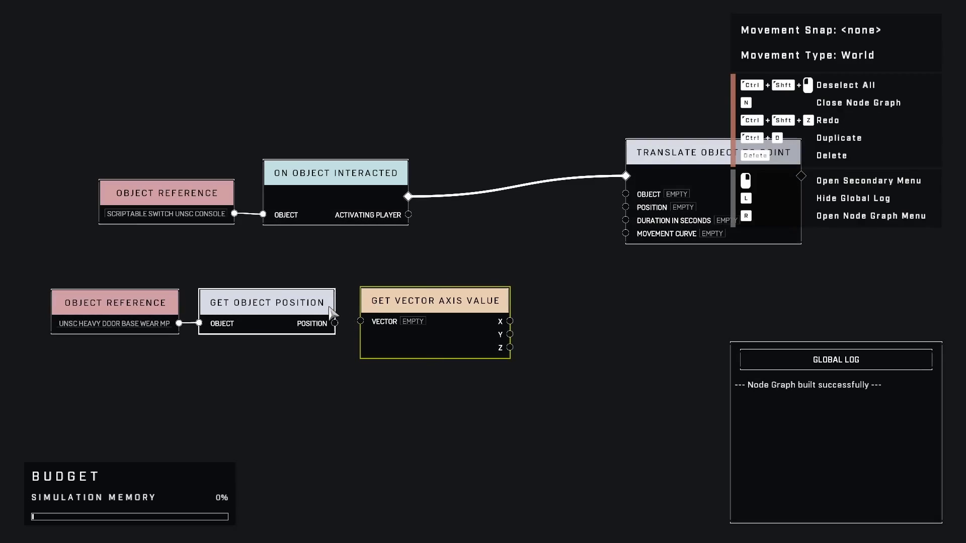
click(332, 316)
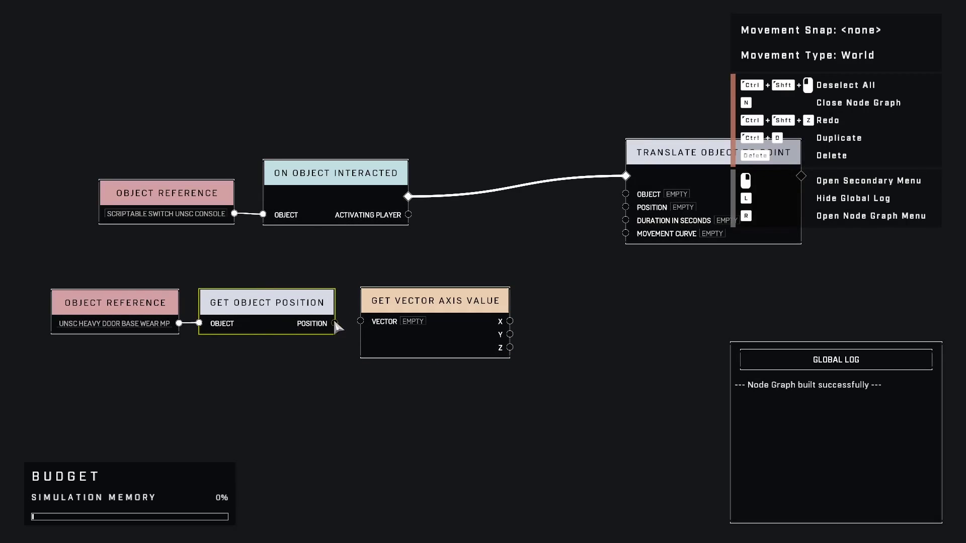
drag(336, 325, 360, 322)
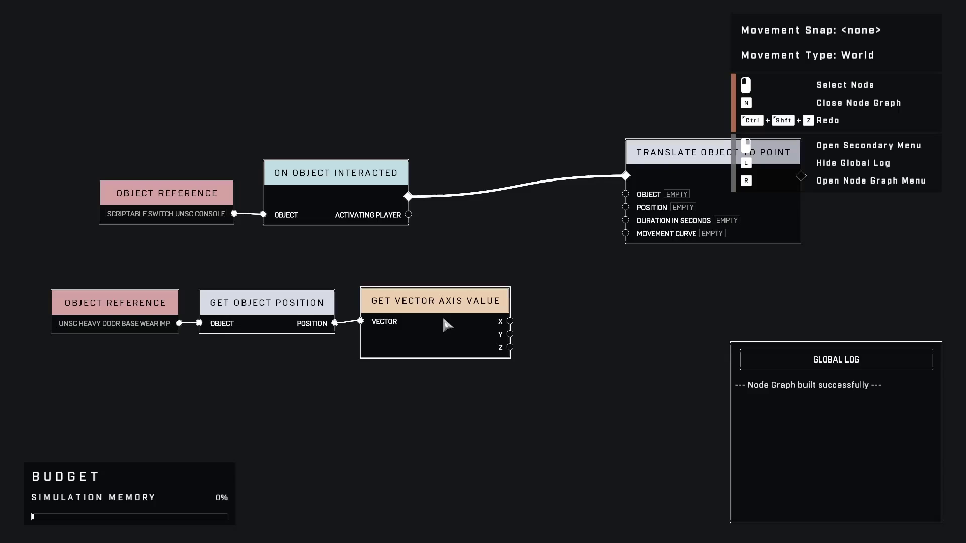
Step: Move the heavy door reference, Get Object Position and Get Vector Axis Value nodes together to the left
middle_drag(561, 303, 482, 304)
scroll(483, 303, down, 1)
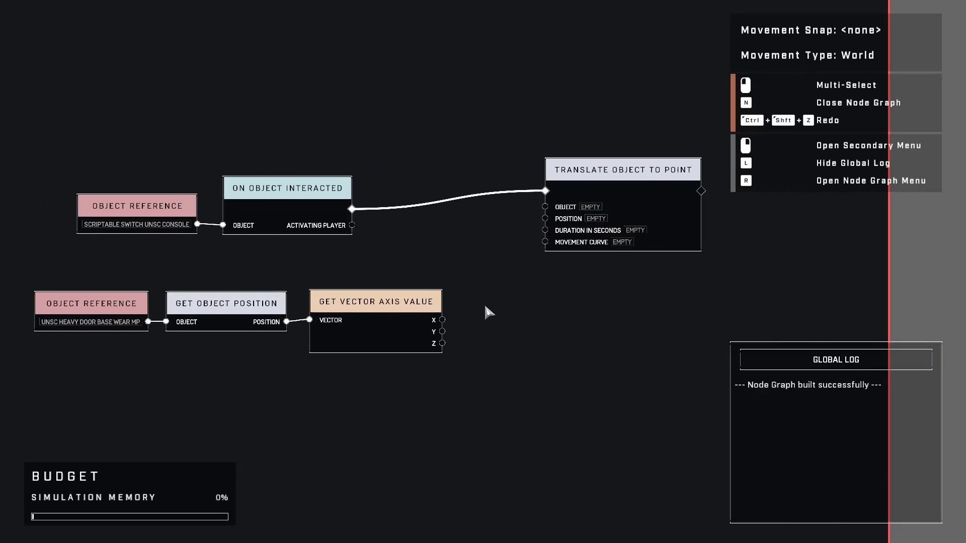
drag(450, 388, 40, 304)
drag(360, 296, 340, 296)
click(374, 296)
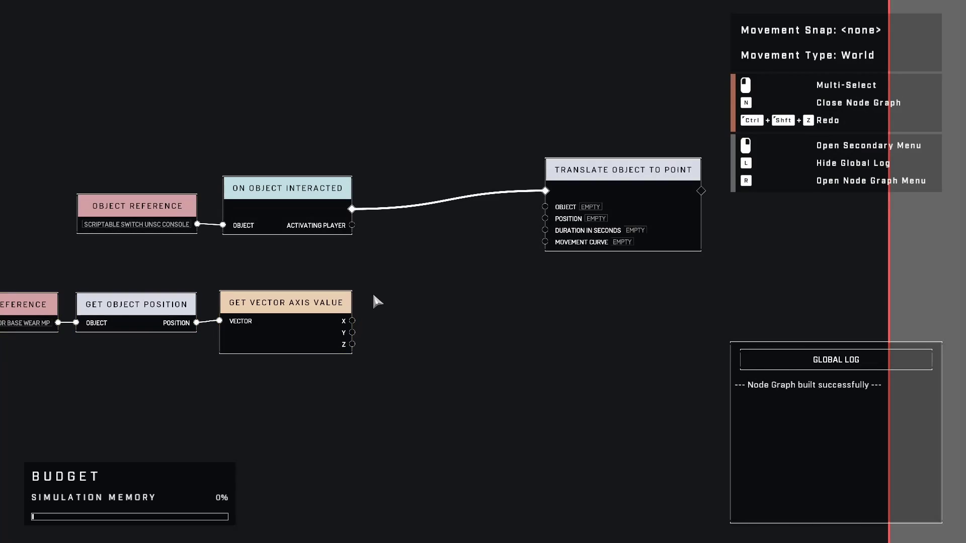
Step: Add a Vector3 node after Get Vector Axis Value and connect the X and Y outputs to its matching inputs
right_click(420, 313)
click(430, 335)
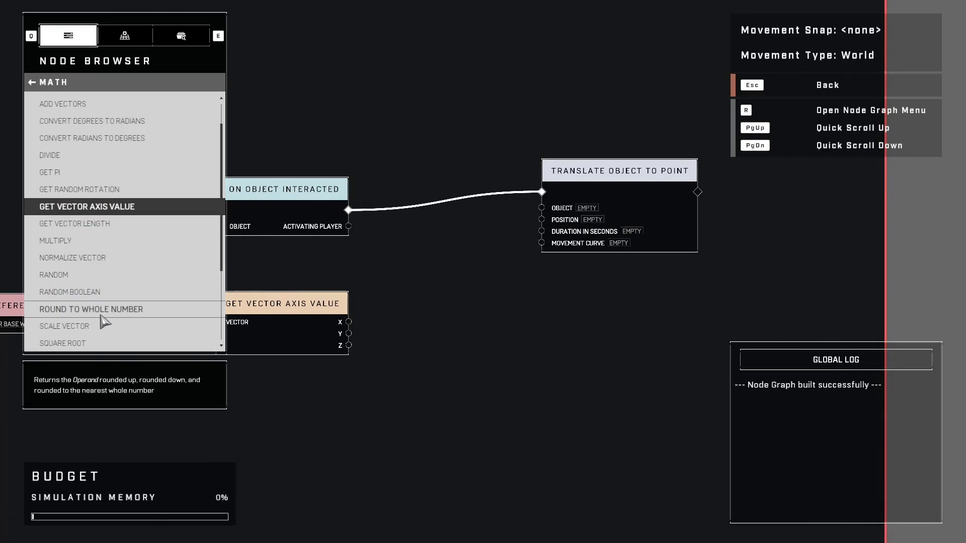
scroll(55, 322, down, 3)
click(32, 84)
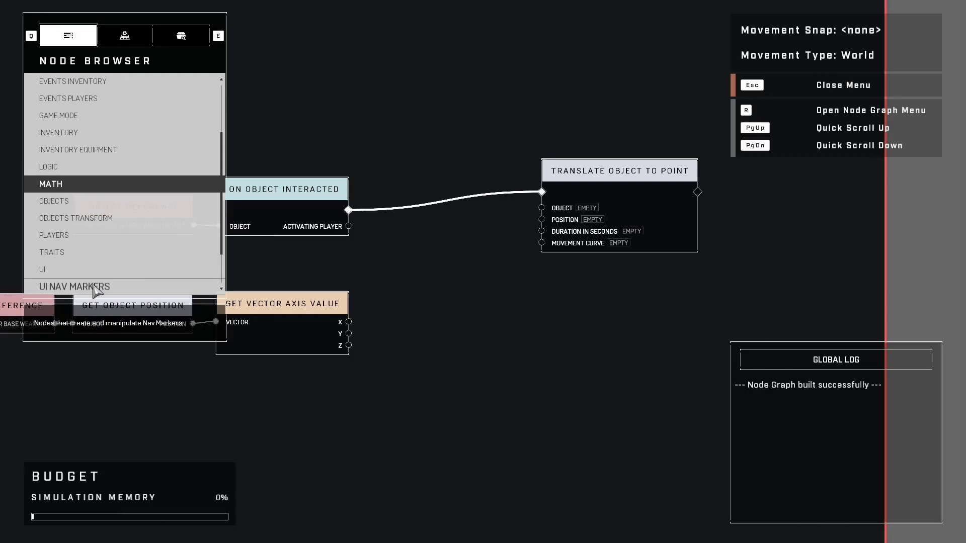
scroll(64, 261, down, 2)
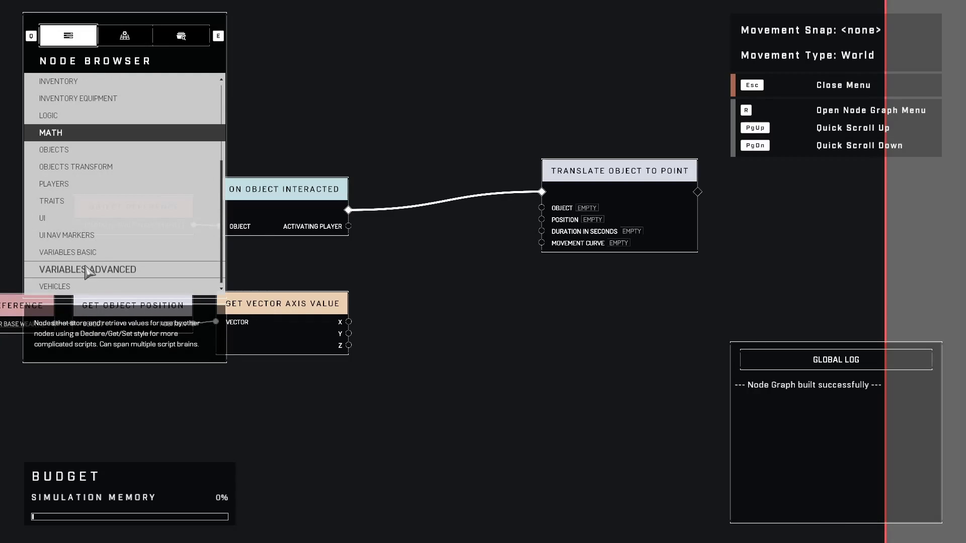
click(87, 253)
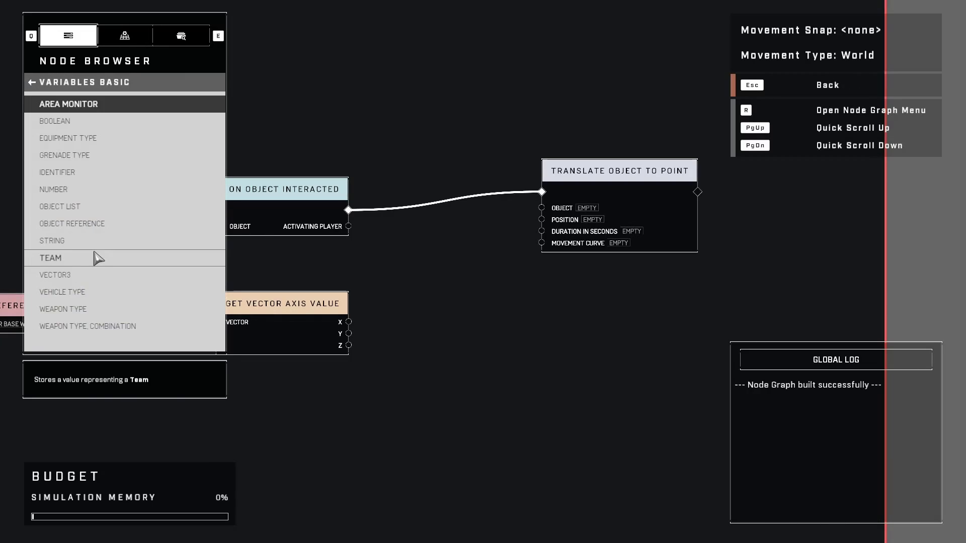
click(84, 277)
click(442, 319)
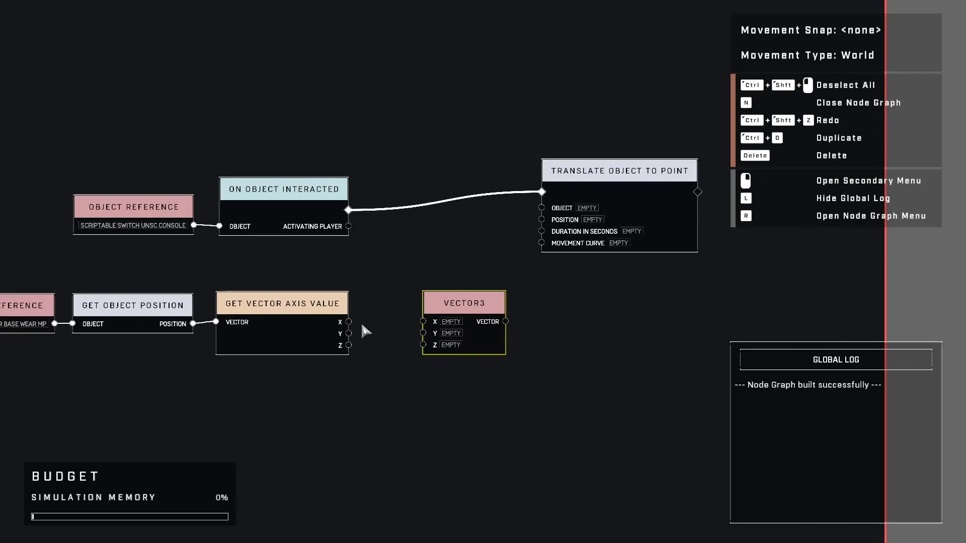
drag(349, 322, 421, 324)
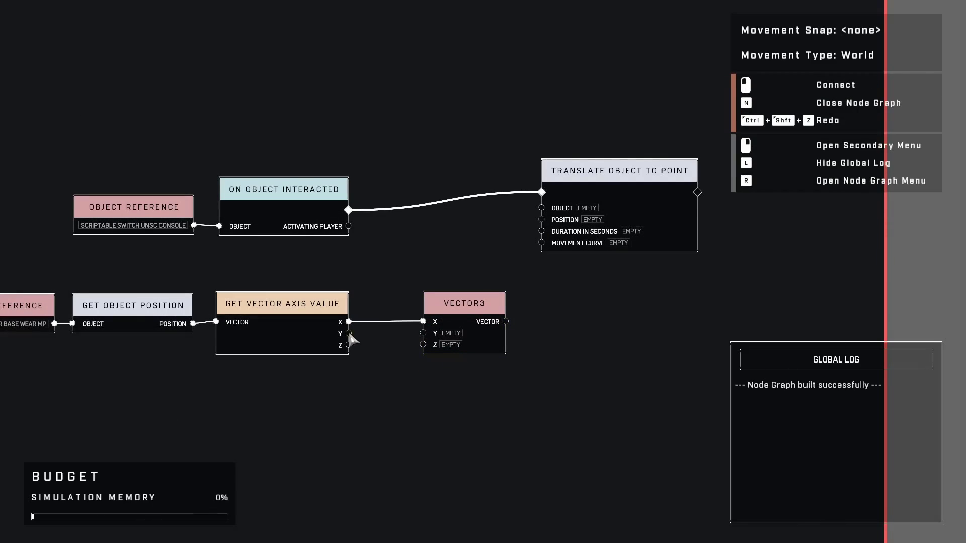
drag(349, 334, 462, 313)
Step: Add a math Add node below the Vector3 node and connect Get Vector Axis Value's Z output to Operand A
right_click(392, 392)
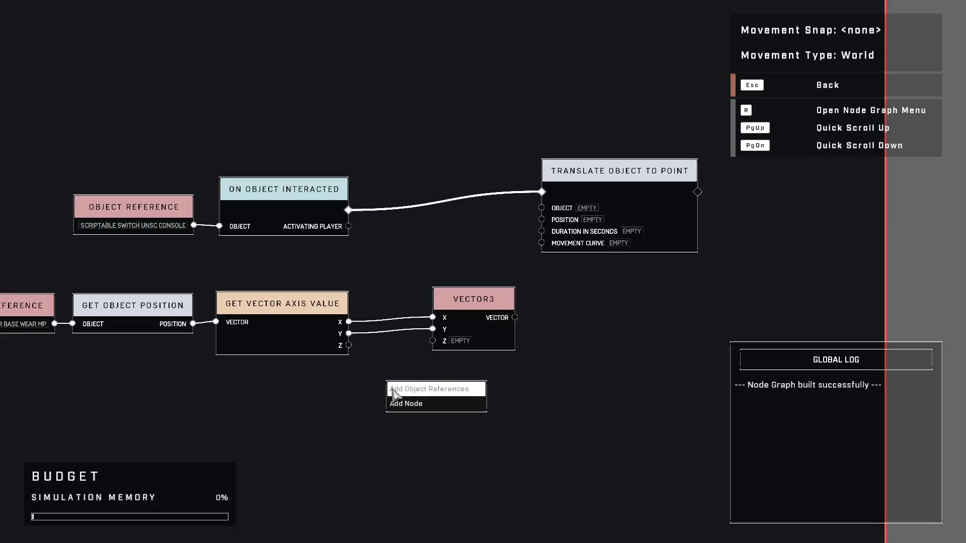
click(428, 403)
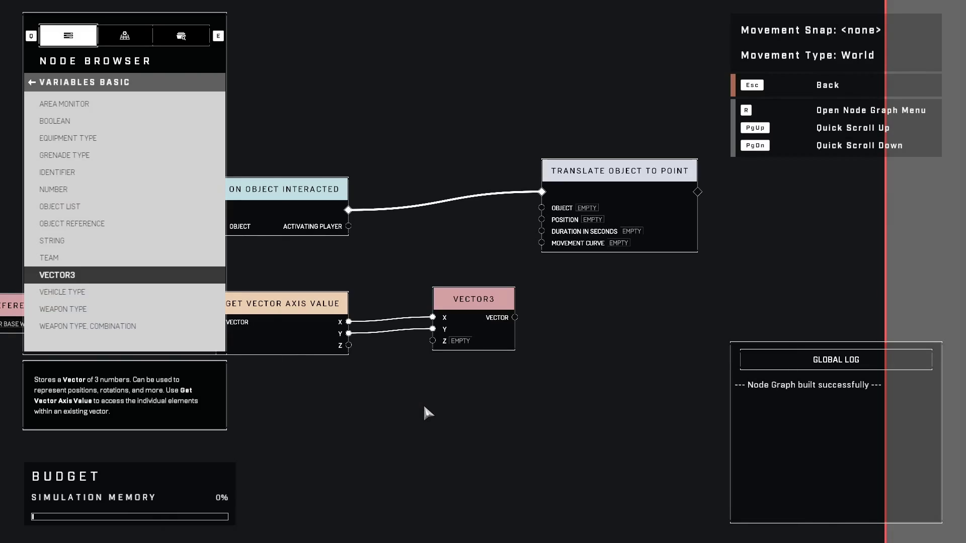
click(36, 85)
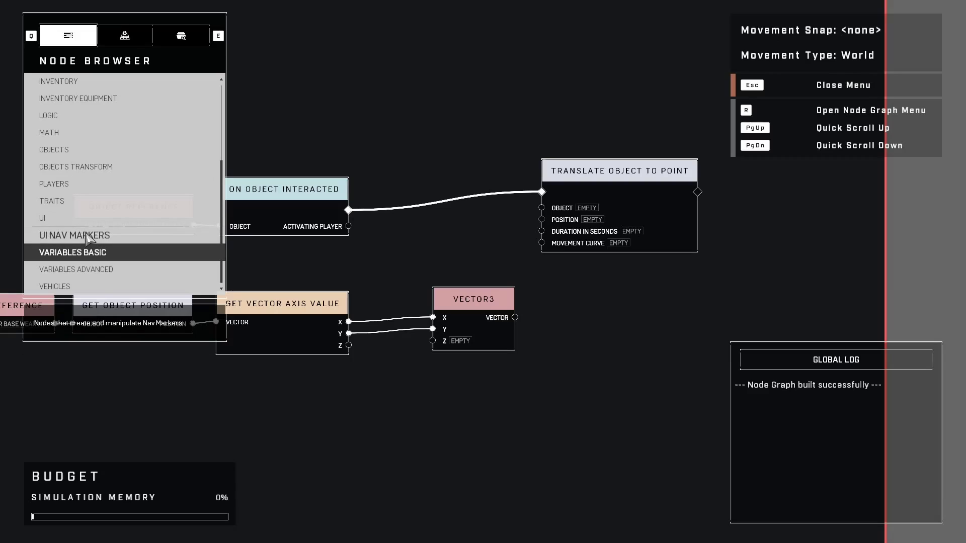
click(73, 132)
click(71, 125)
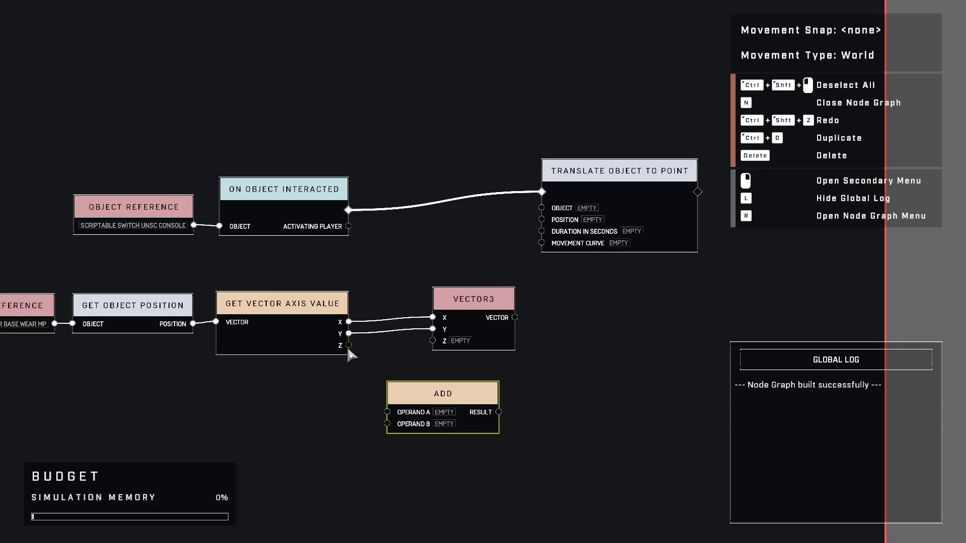
drag(349, 345, 395, 408)
Step: Set the Add node's Operand B to 12.00
click(396, 408)
key(r)
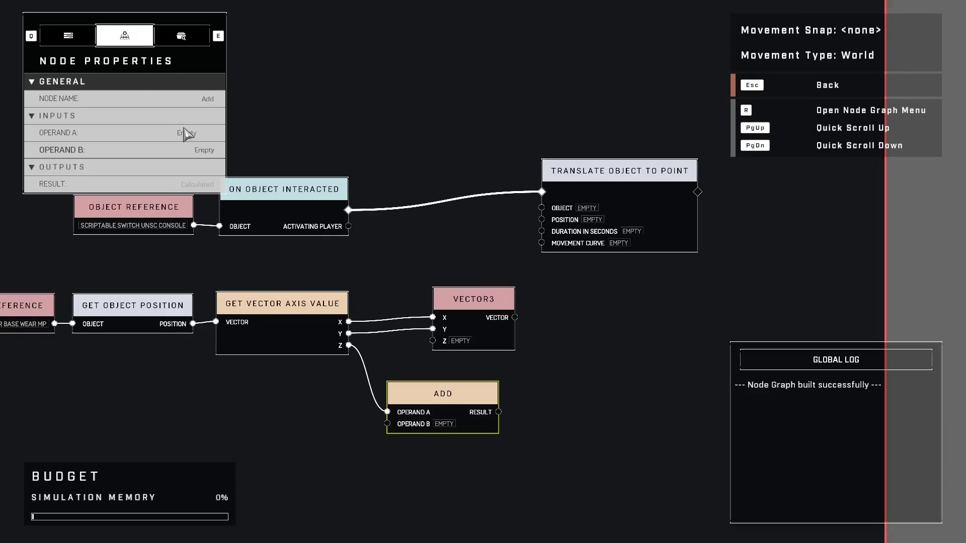
click(198, 150)
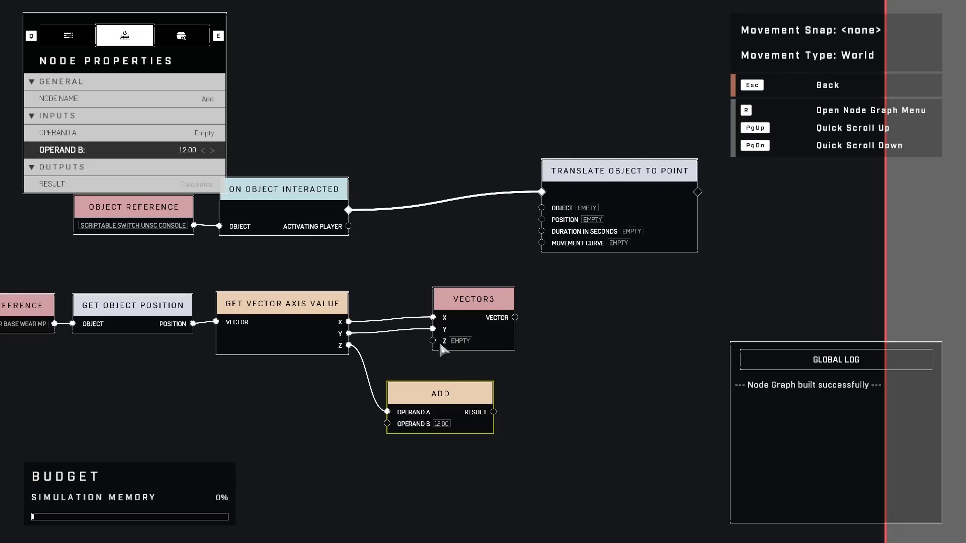
Step: Connect the Add node's Result to Vector3's Z input, spacing Vector3 farther right and centring Add beneath the X and Y connections
drag(478, 332, 525, 337)
drag(493, 412, 479, 345)
drag(466, 396, 441, 385)
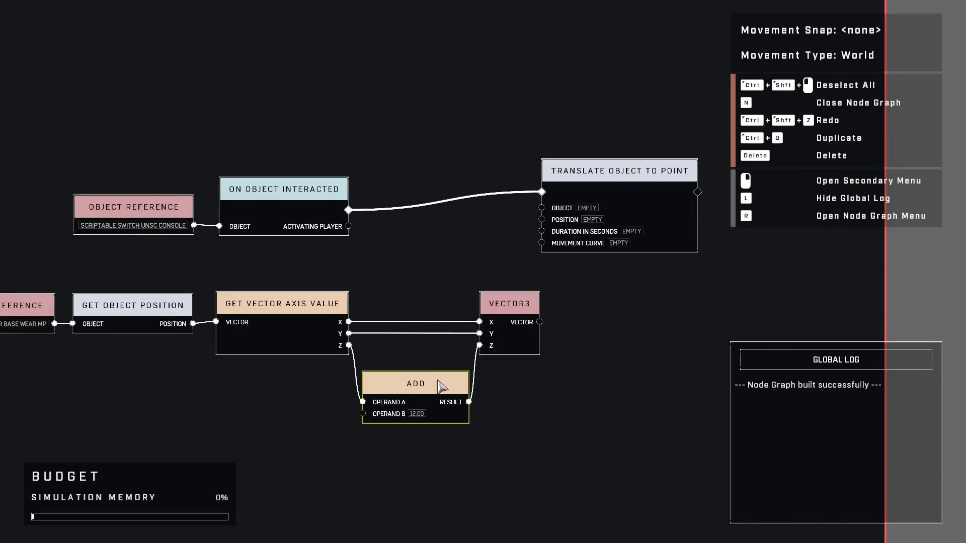
Step: Connect Vector3's output to Translate Object To Point's Position input and the heavy door reference to its Object input
drag(572, 260, 542, 220)
click(603, 186)
drag(603, 186, 638, 188)
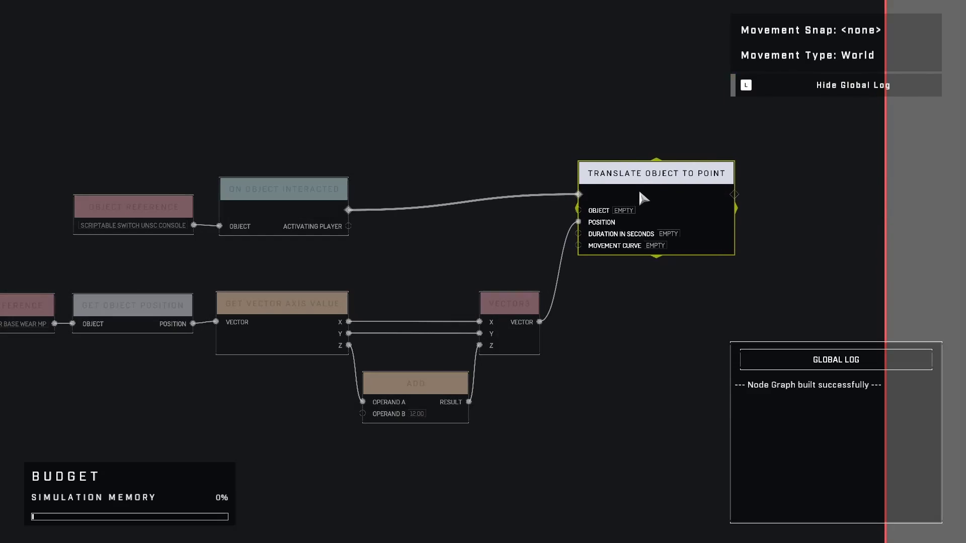
middle_drag(49, 331, 101, 333)
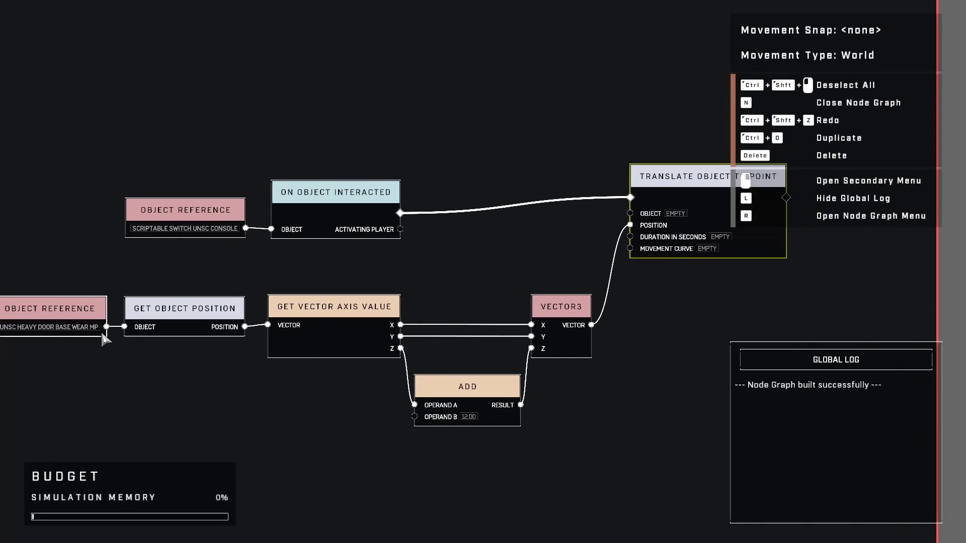
drag(106, 328, 630, 213)
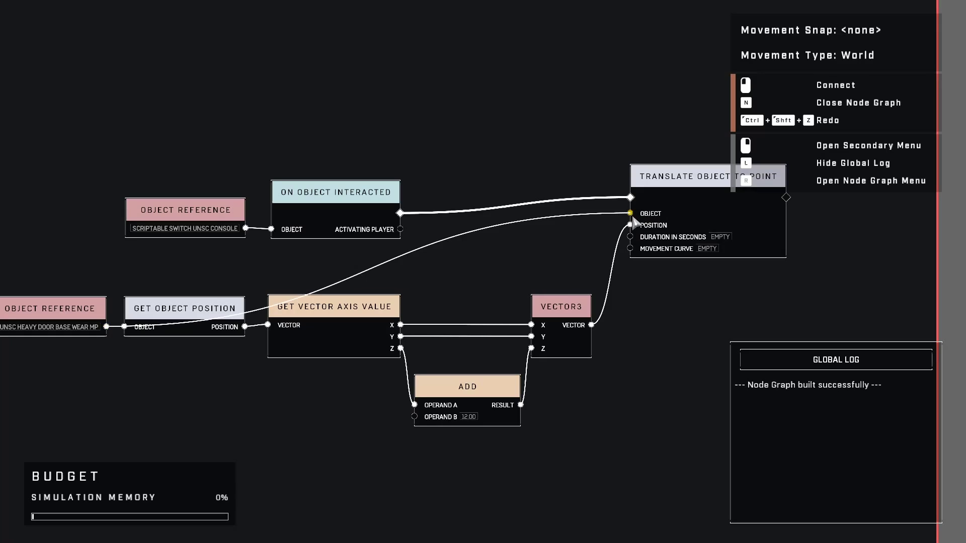
Step: Set Translate Object To Point's Duration In Seconds to 5.00
right_drag(669, 202, 614, 302)
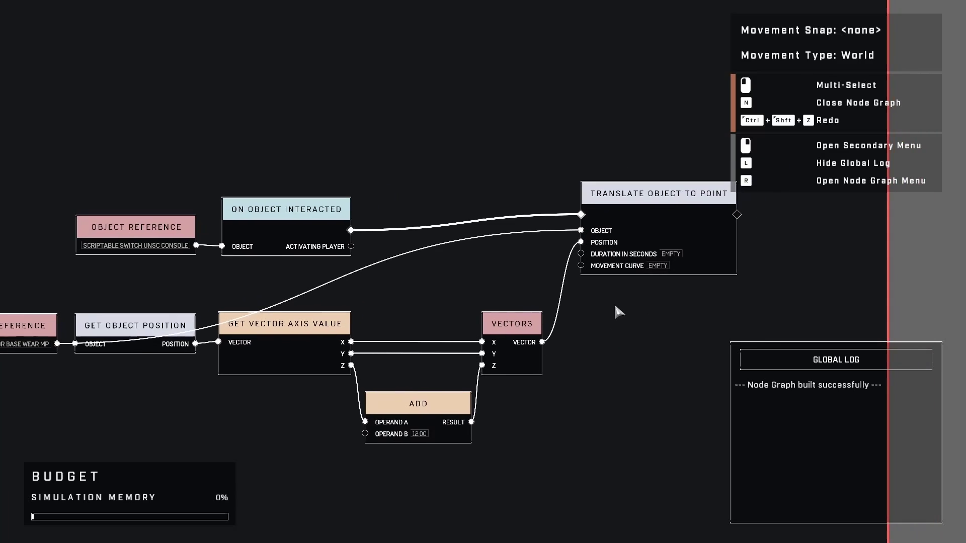
click(626, 231)
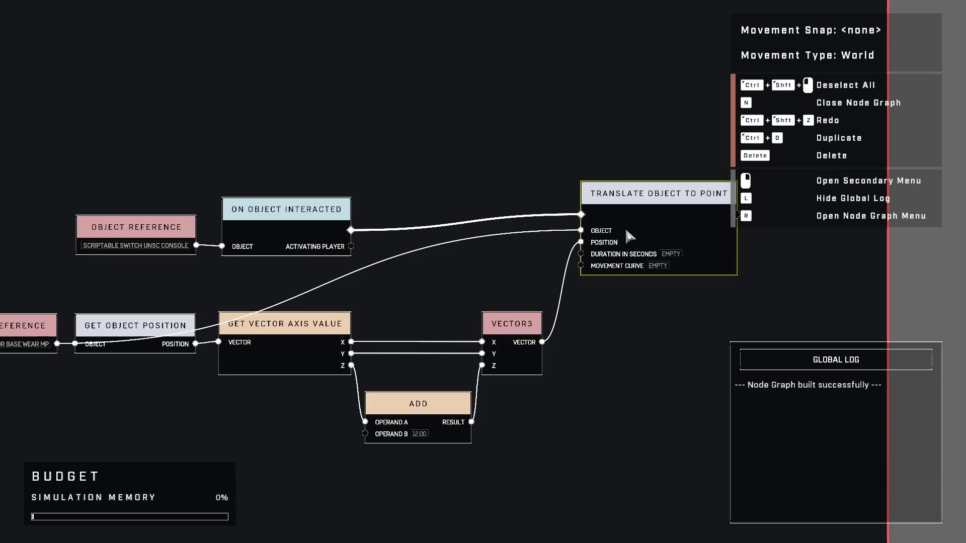
right_click(625, 228)
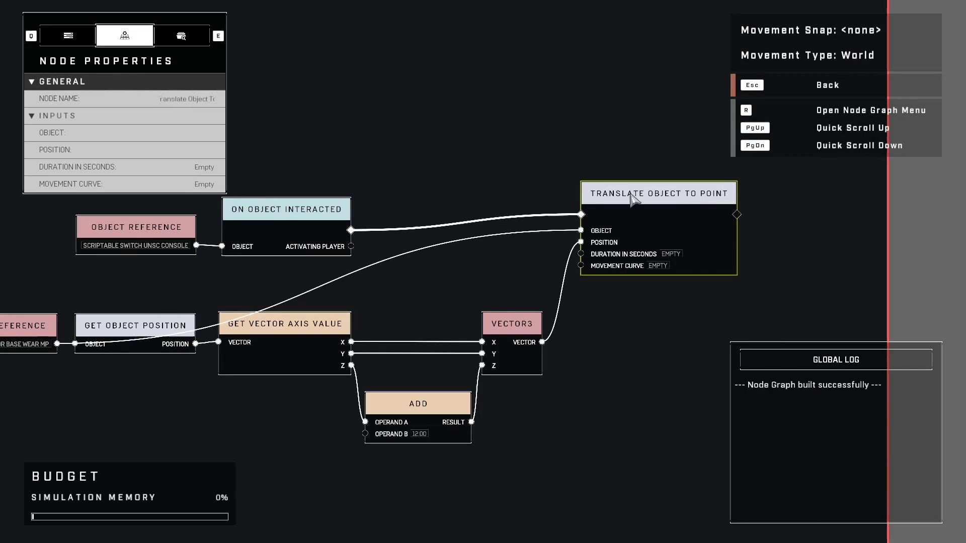
click(167, 167)
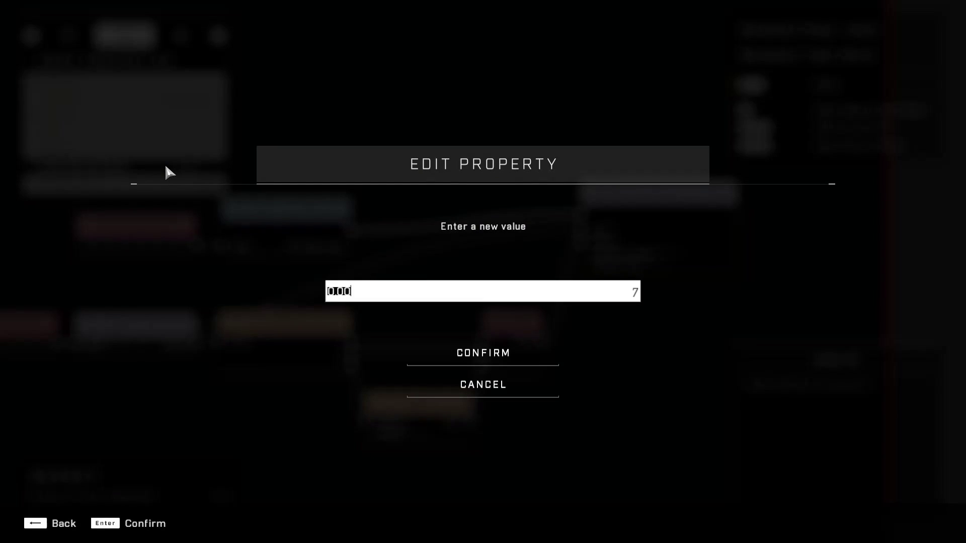
key(Return)
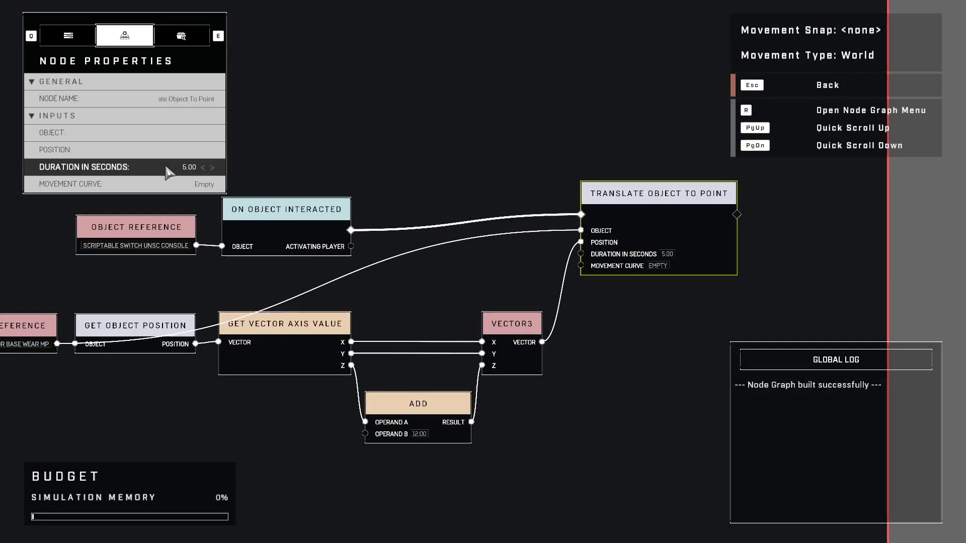
Step: Set Translate Object To Point's Movement Curve to Linear (Default) and leave the node's properties
click(159, 190)
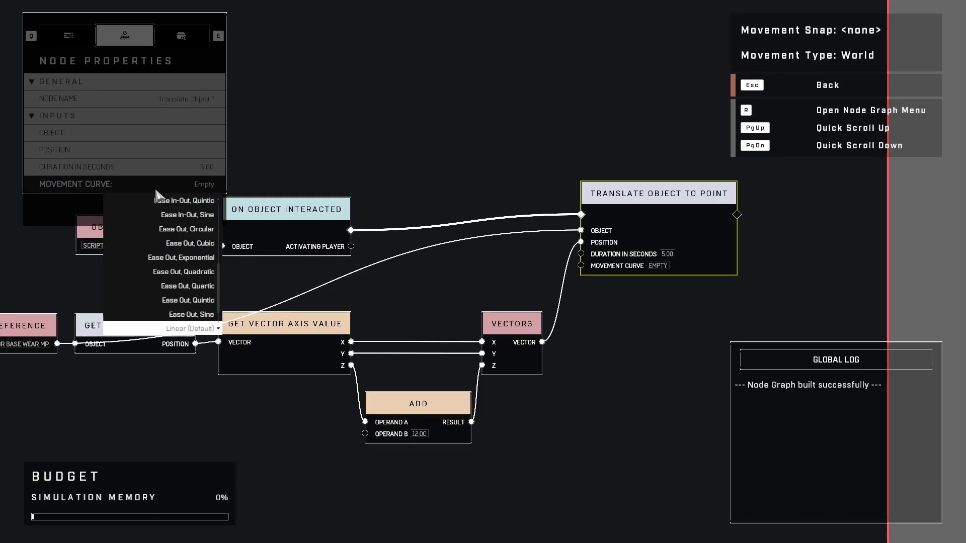
scroll(186, 315, down, 1)
click(189, 315)
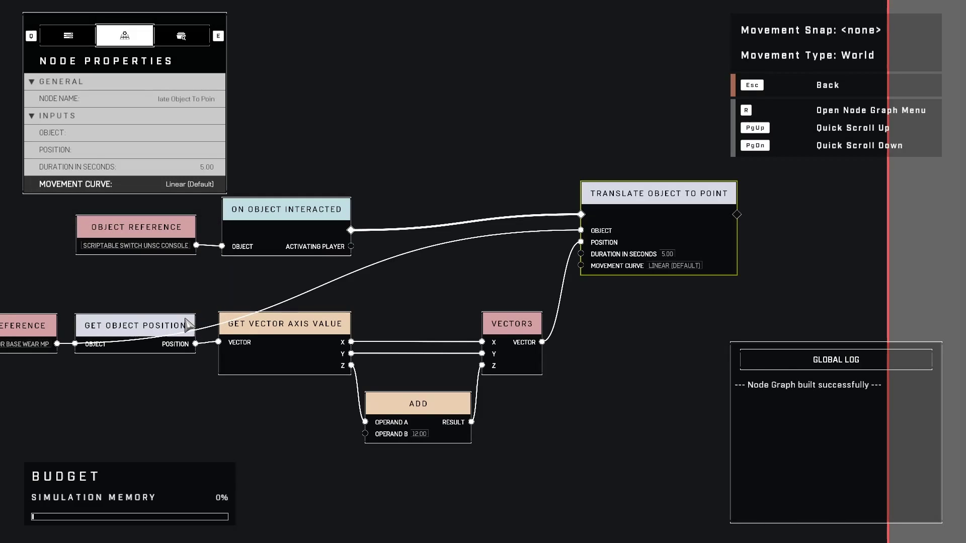
key(Escape)
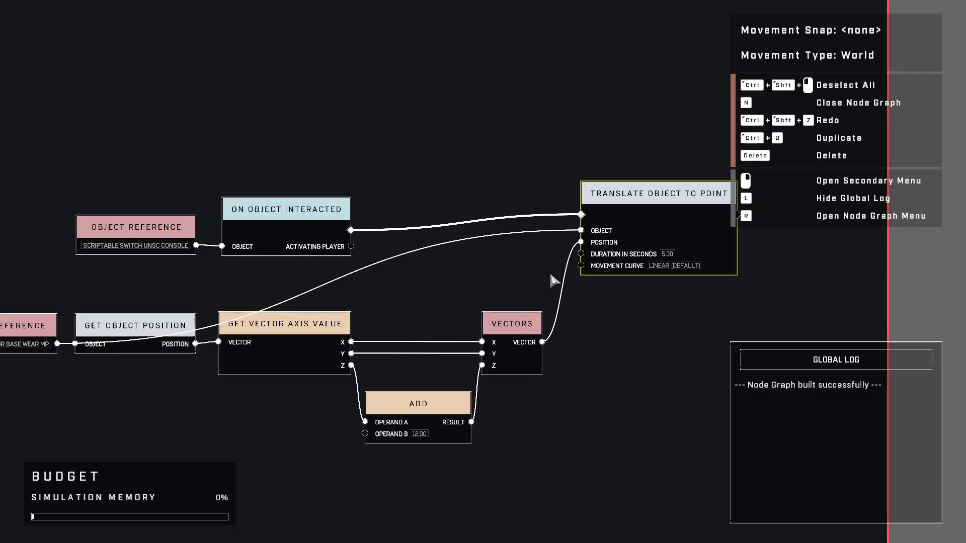
Step: Test the door script in play mode by activating the switch console, and examine the door and its frame from several sides
key(n)
key(F6)
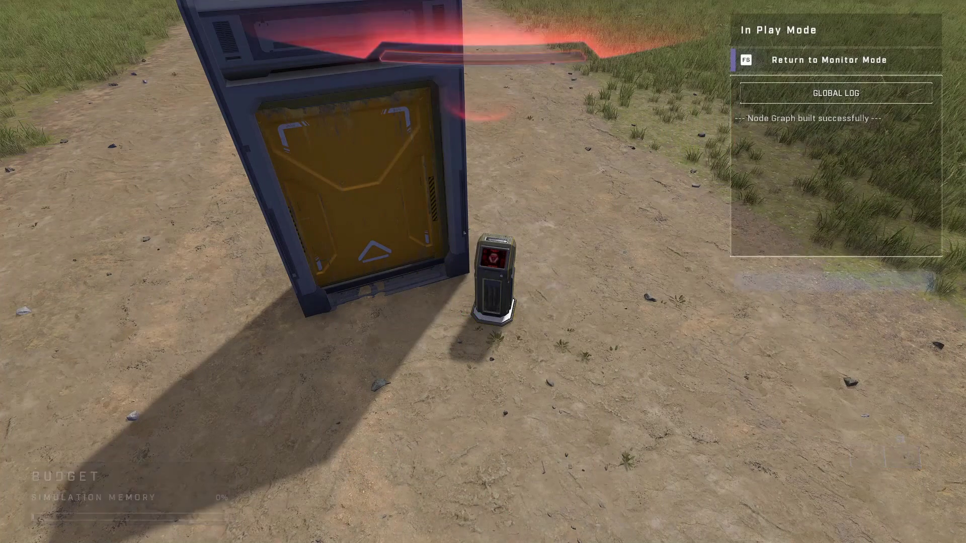
key(w)
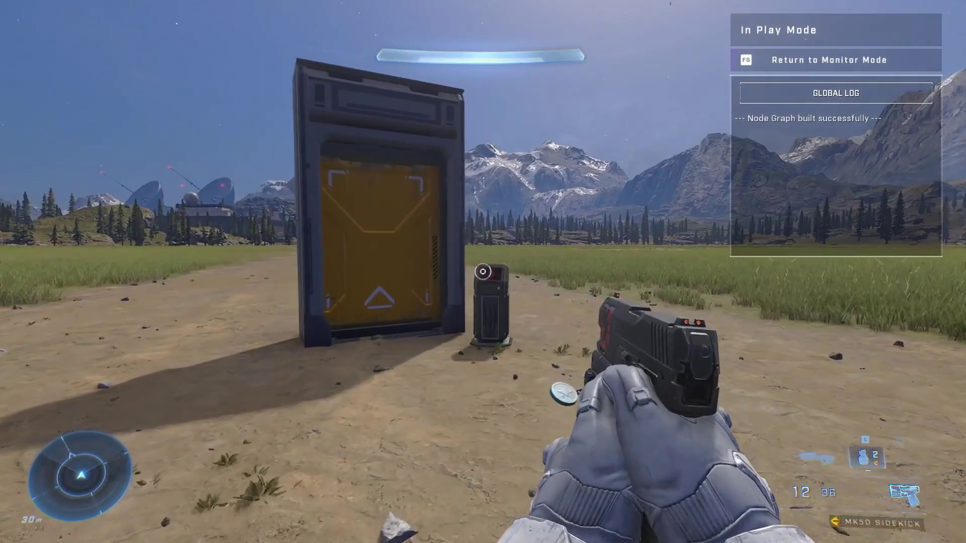
key(s)
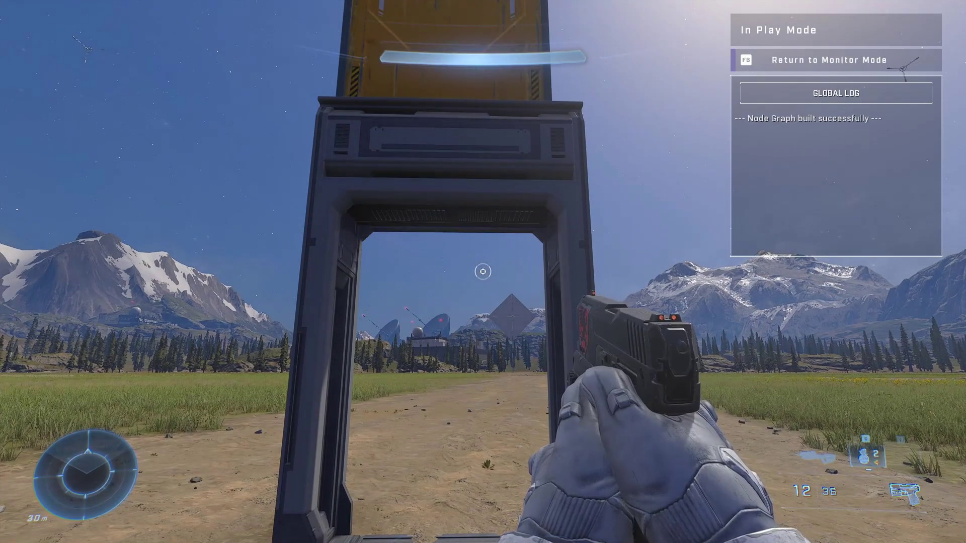
key(s)
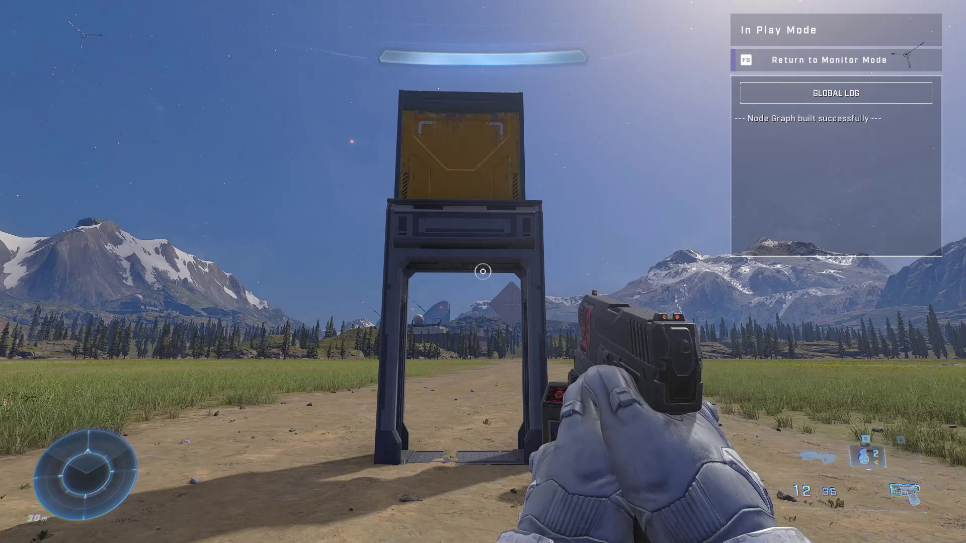
key(w)
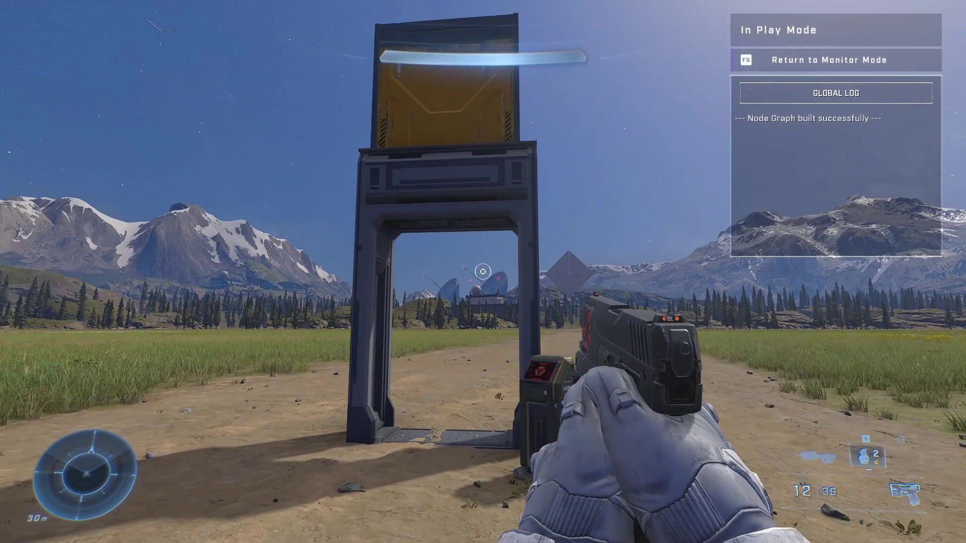
key(d)
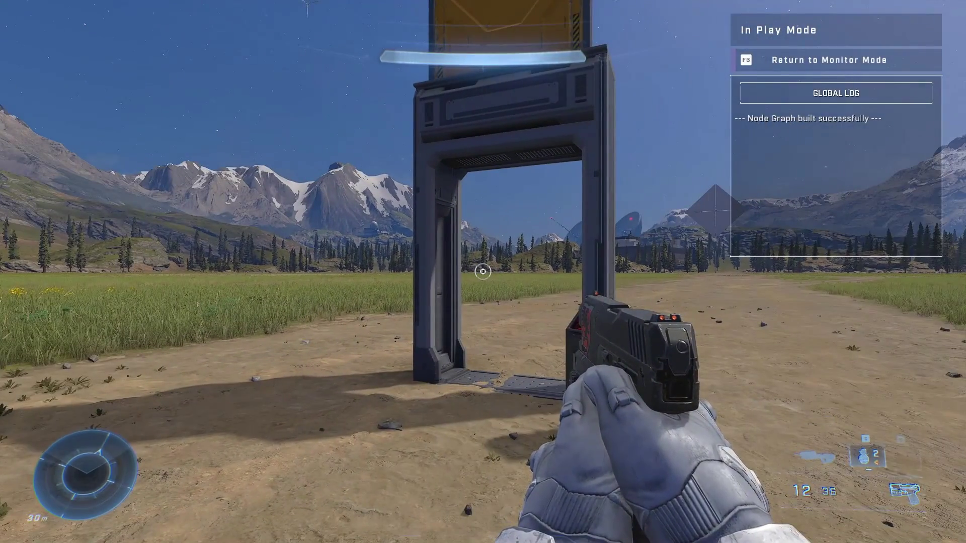
key(w)
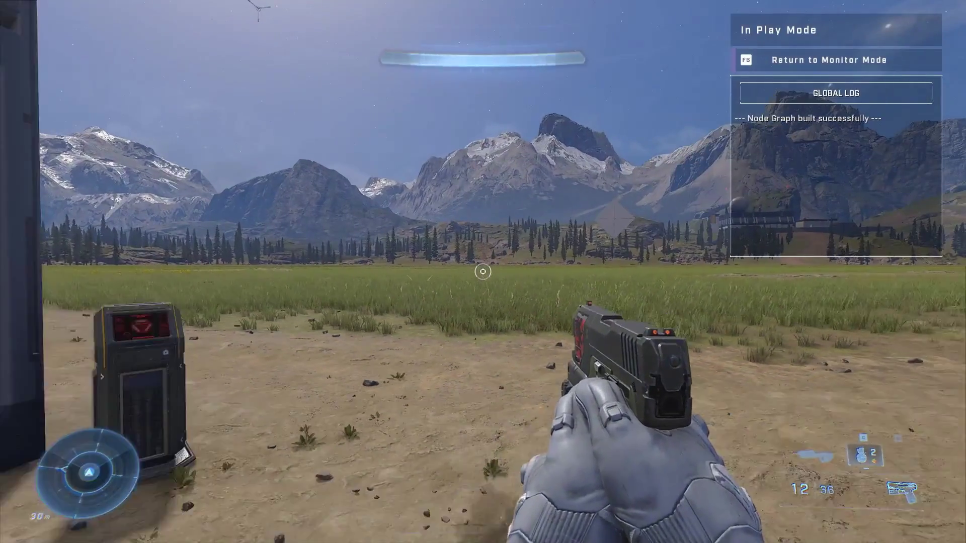
key(s)
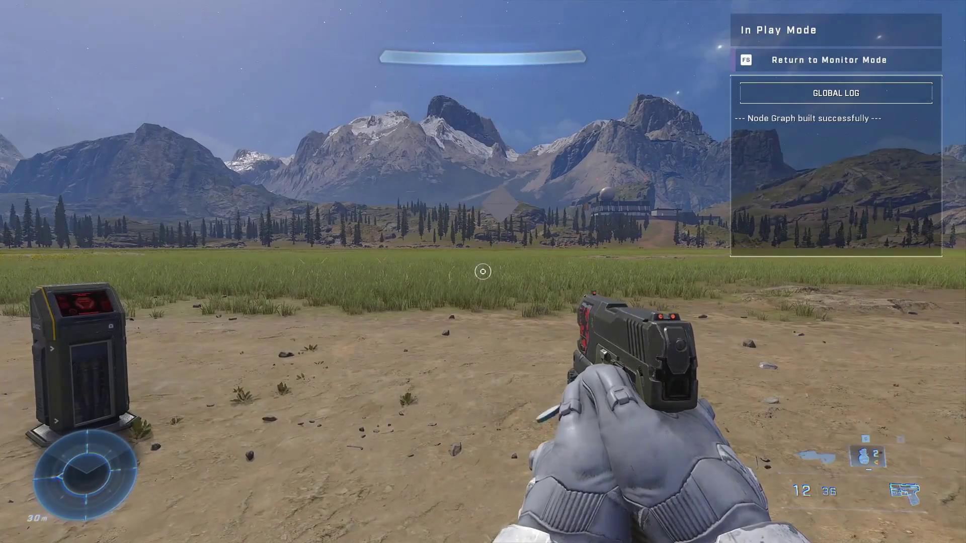
mouse_move(483, 272)
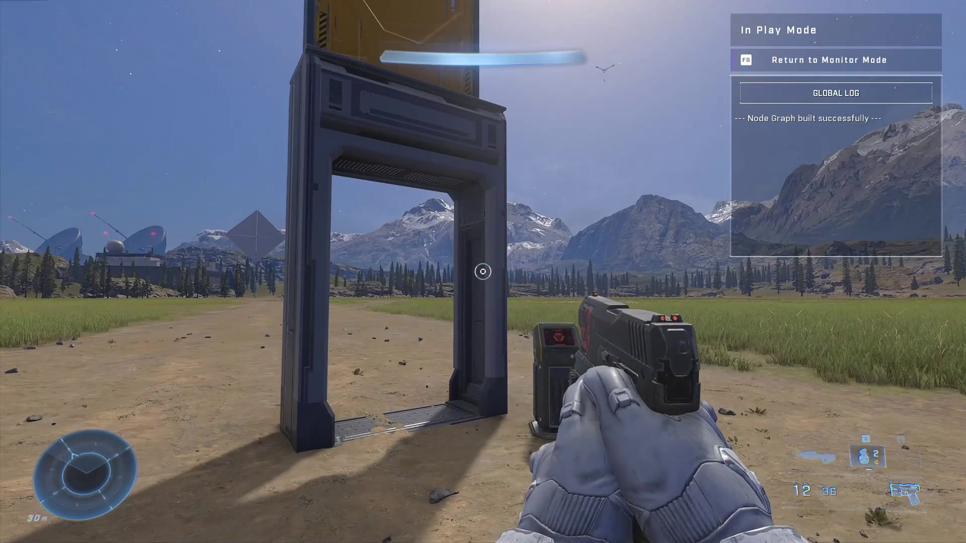